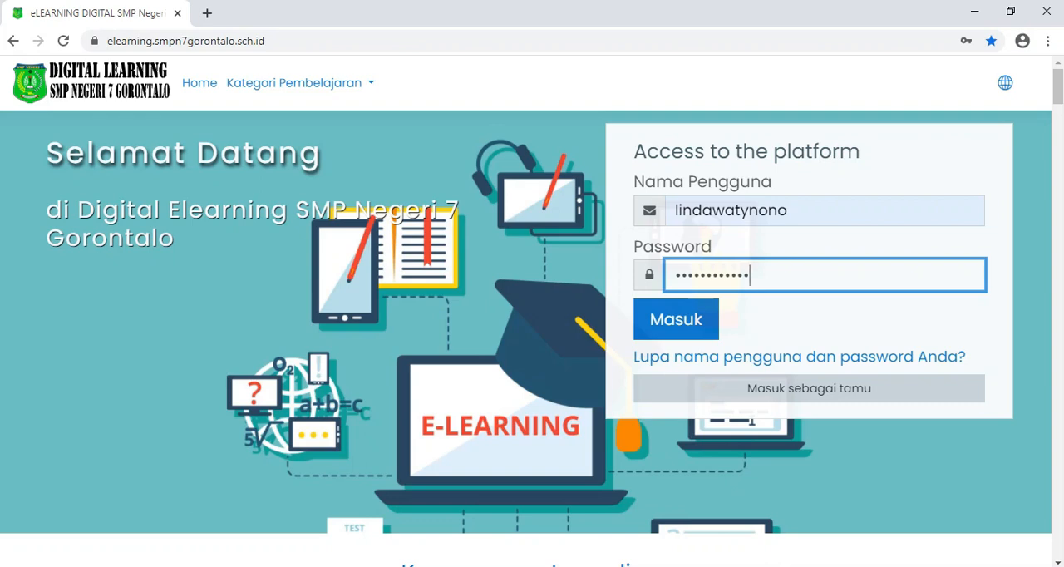
Step: Log in with the filled-in credentials and open the Bahasa Inggris Kelas VIII course from the course overview
left_click(675, 323)
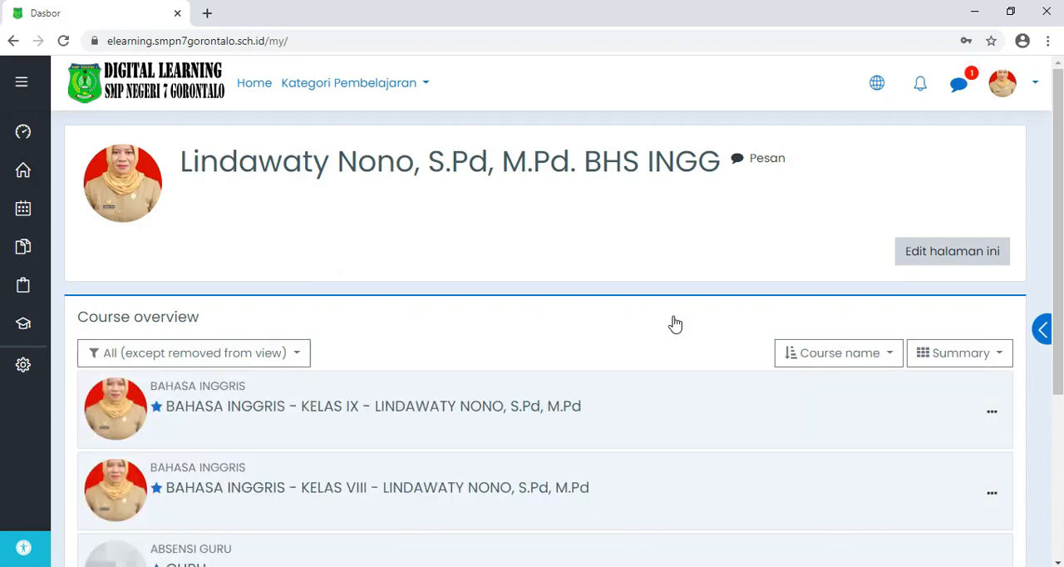
scroll(675, 324, "down", 1)
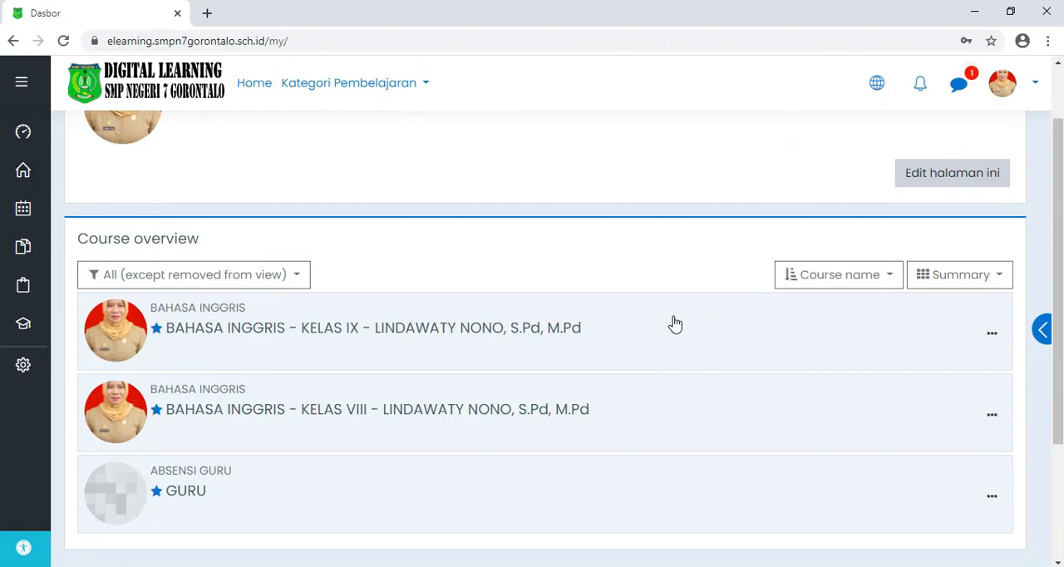
scroll(675, 323, "down", 1)
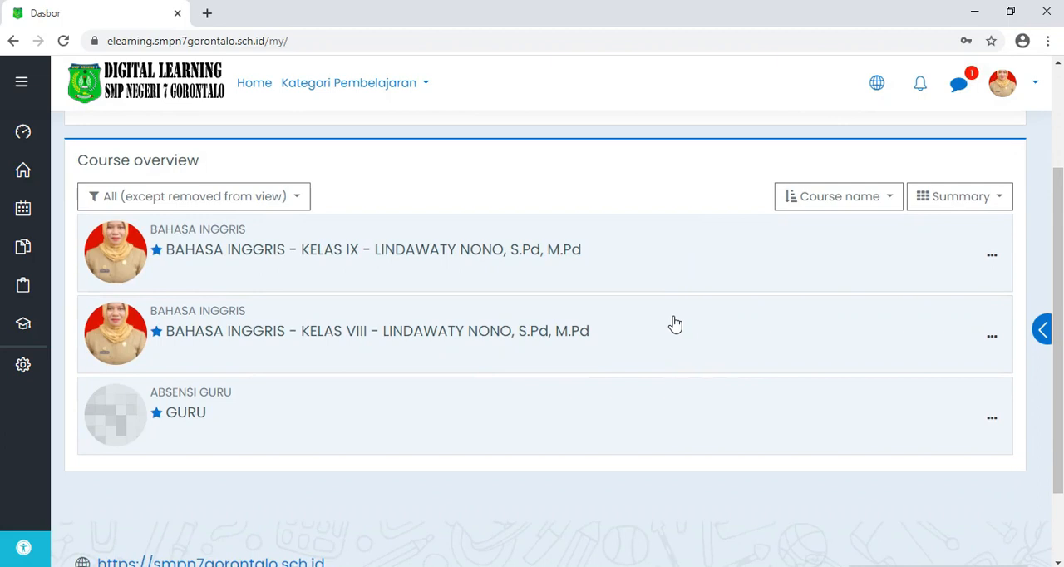
scroll(676, 323, "down", 1)
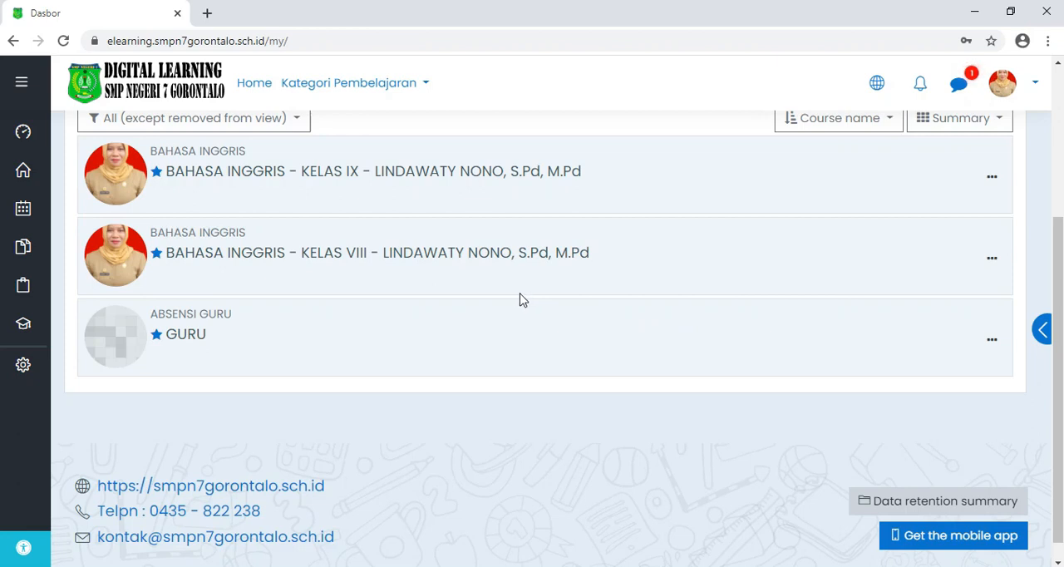
left_click(279, 258)
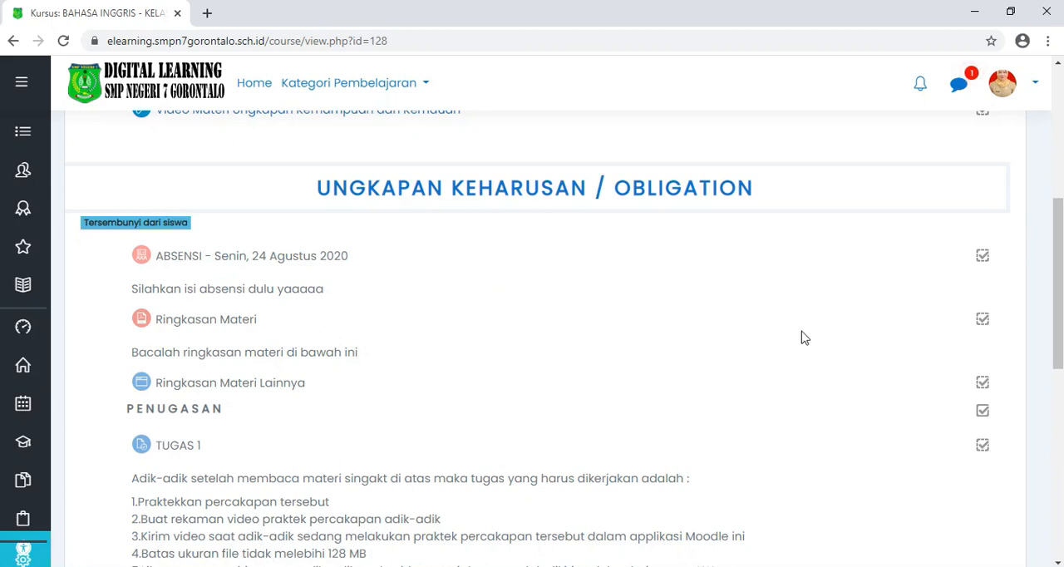
Step: Turn on editing mode for the Bahasa Inggris Kelas VIII course
scroll(803, 337, "up", 2)
scroll(798, 341, "up", 1)
scroll(748, 353, "down", 2)
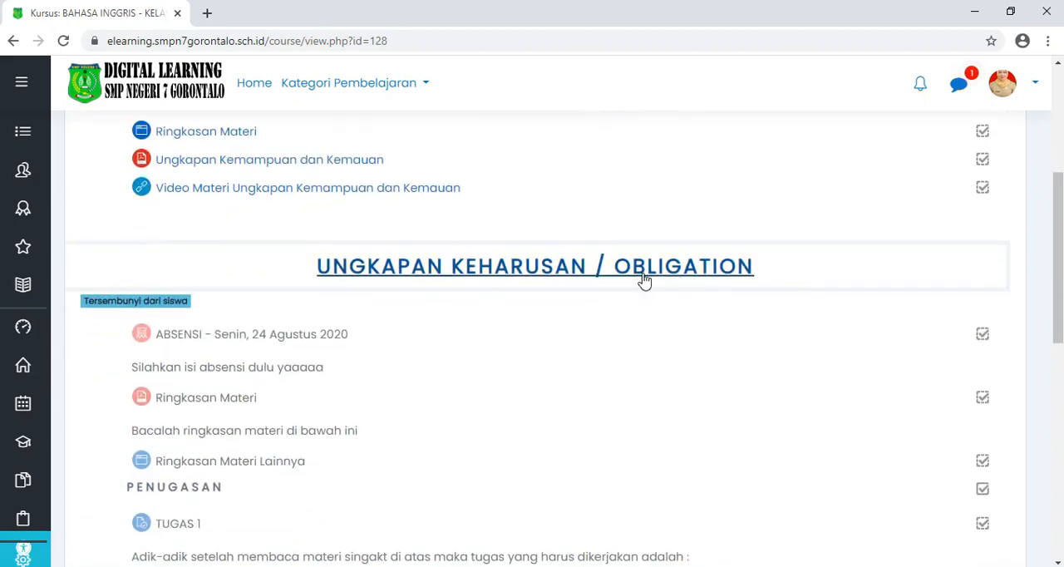
scroll(842, 306, "up", 4)
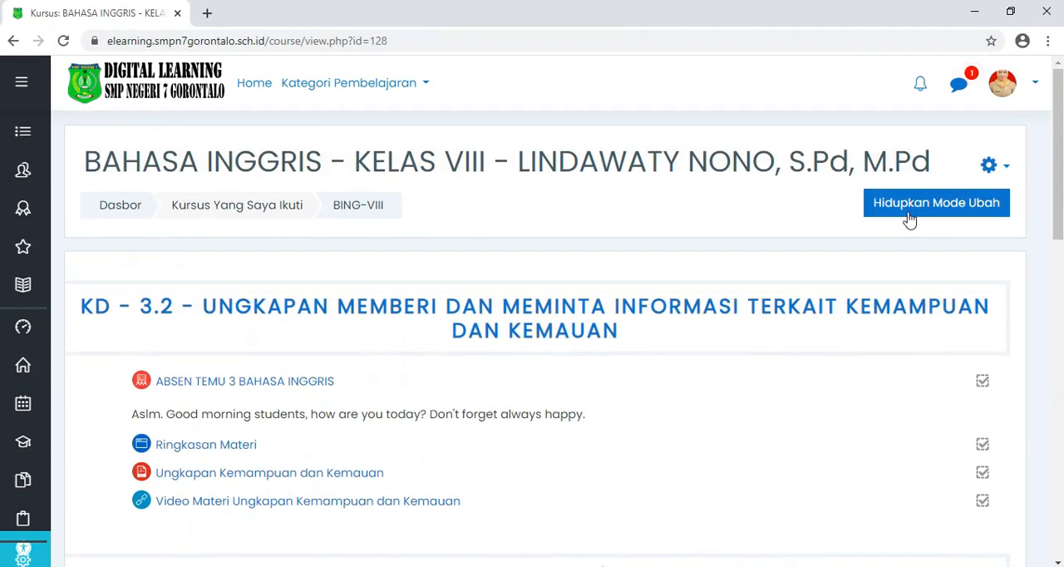
left_click(910, 211)
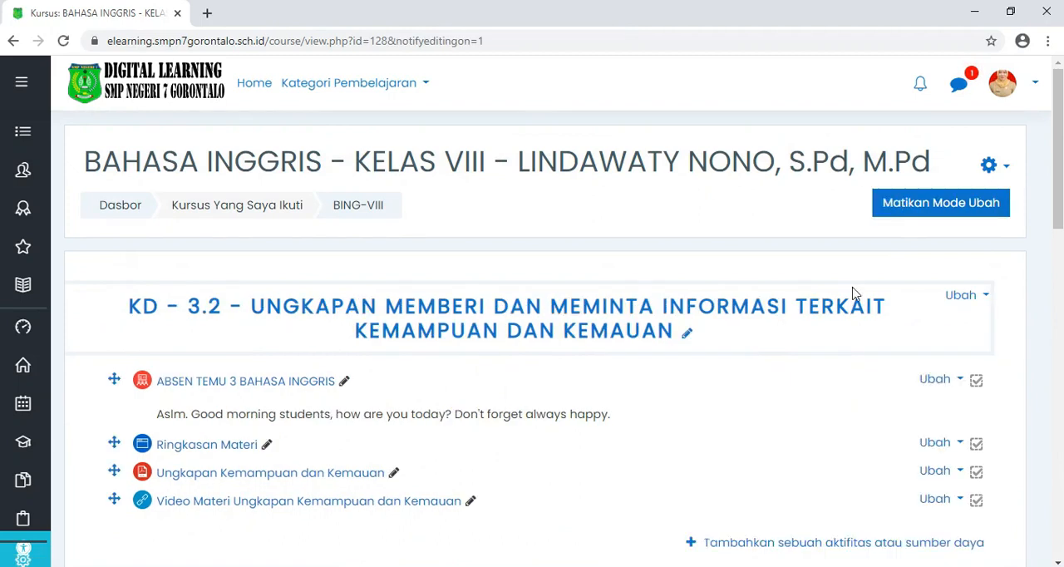
Step: Show the hidden topic "Ungkapan Keharusan / Obligation" to students and hide it again
scroll(850, 291, "down", 5)
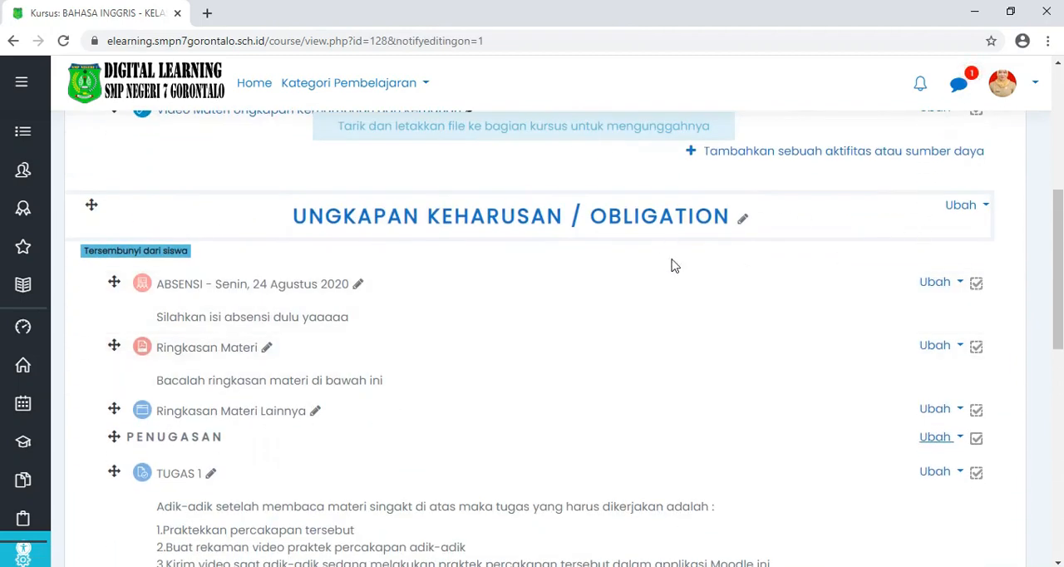
scroll(386, 237, "down", 1)
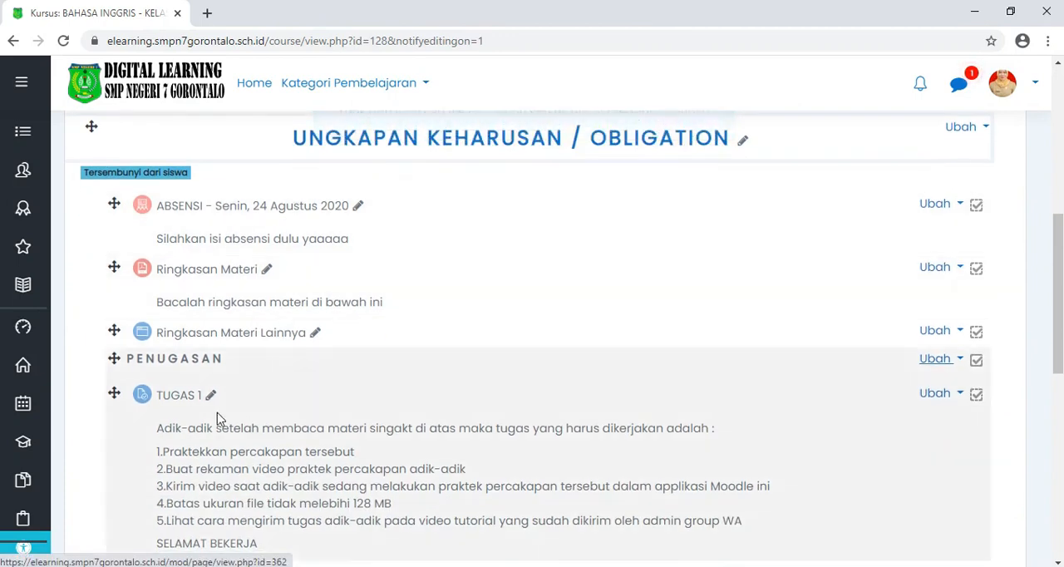
scroll(864, 250, "up", 1)
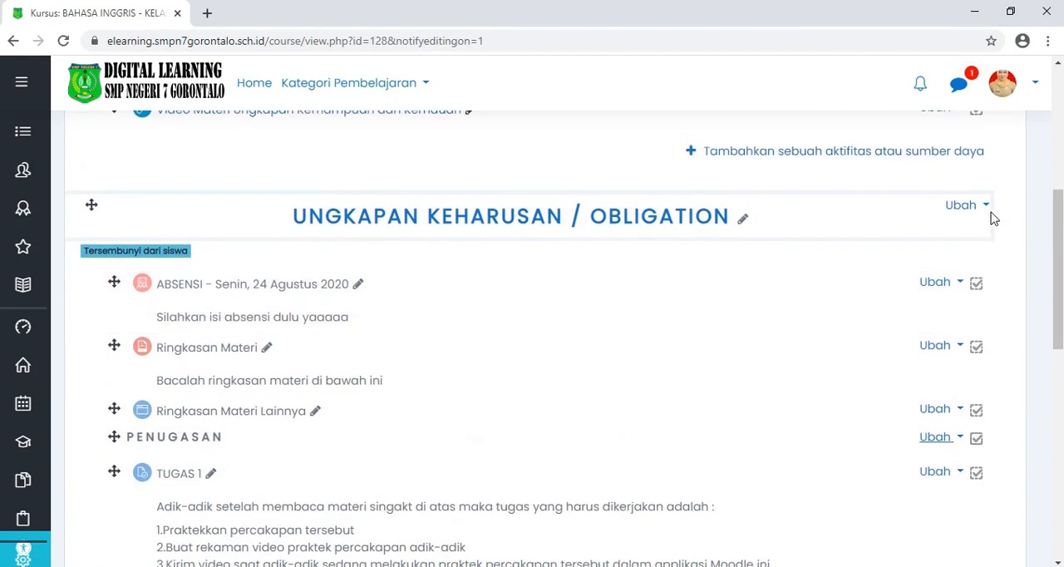
left_click(983, 207)
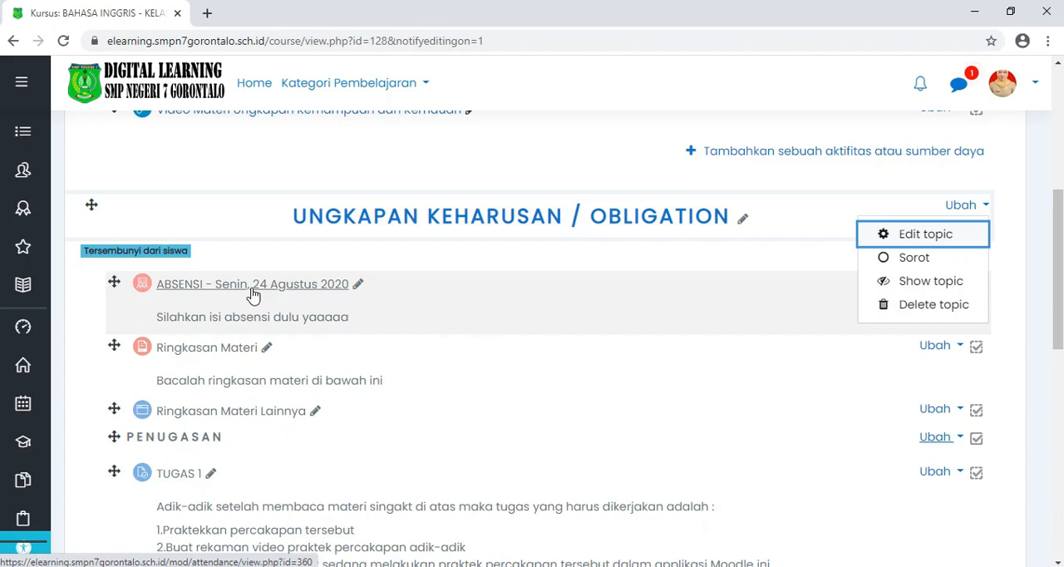
left_click(923, 287)
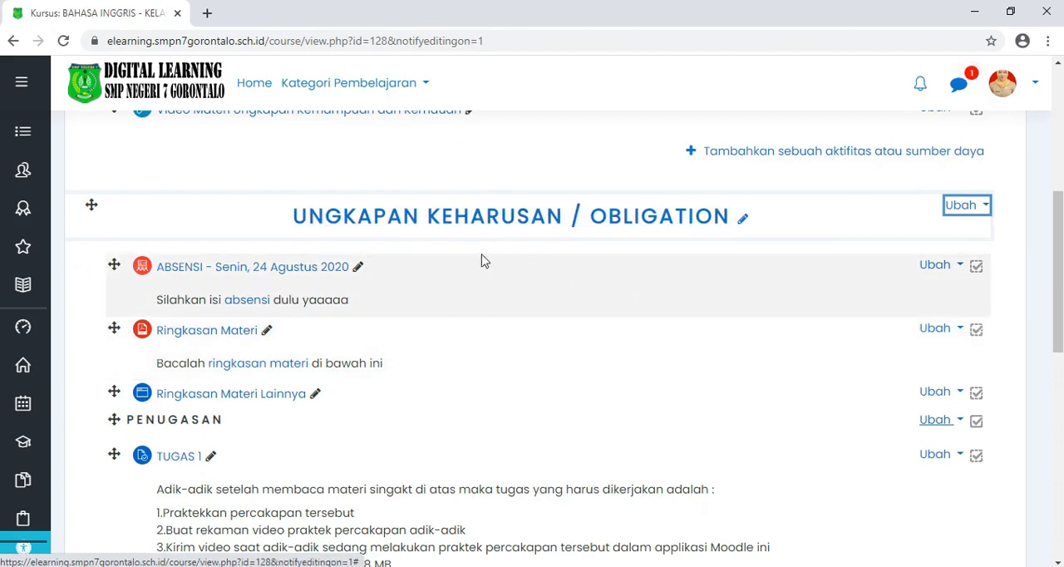
left_click(985, 208)
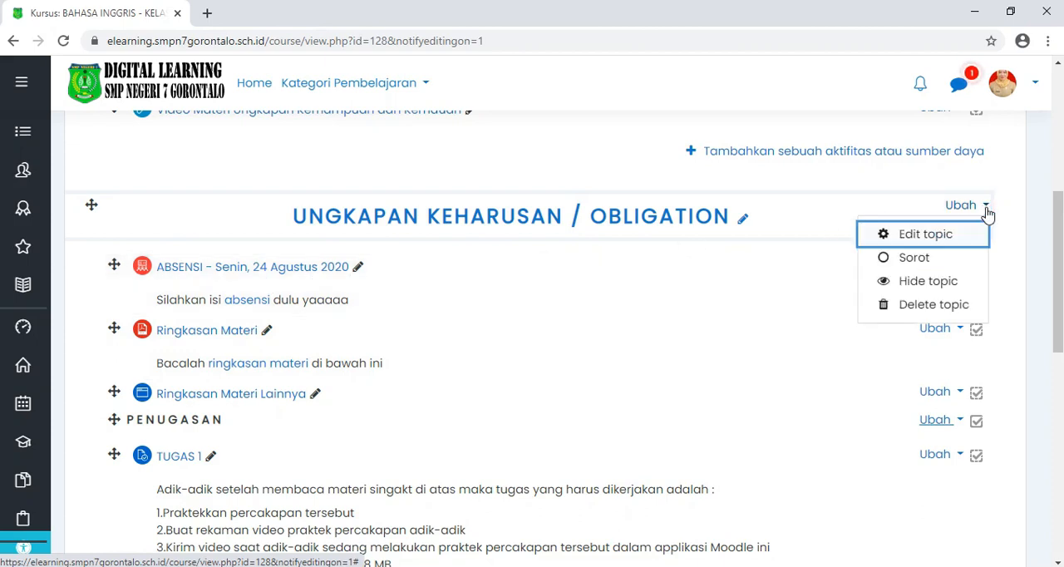
left_click(930, 284)
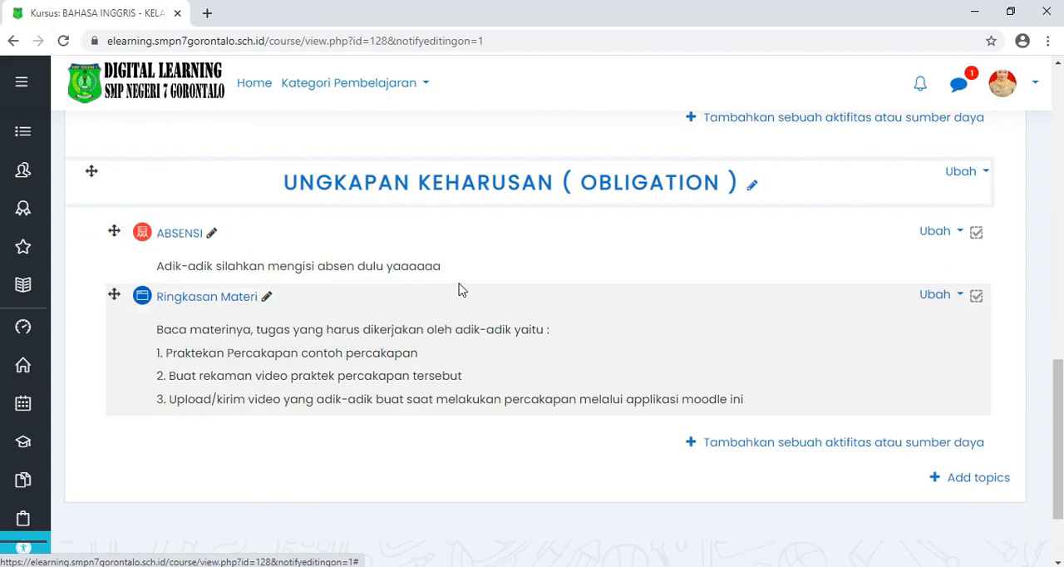
Step: Add a new Assignment activity to the topic "Ungkapan Keharusan ( Obligation )"
scroll(459, 287, "up", 1)
scroll(499, 279, "up", 4)
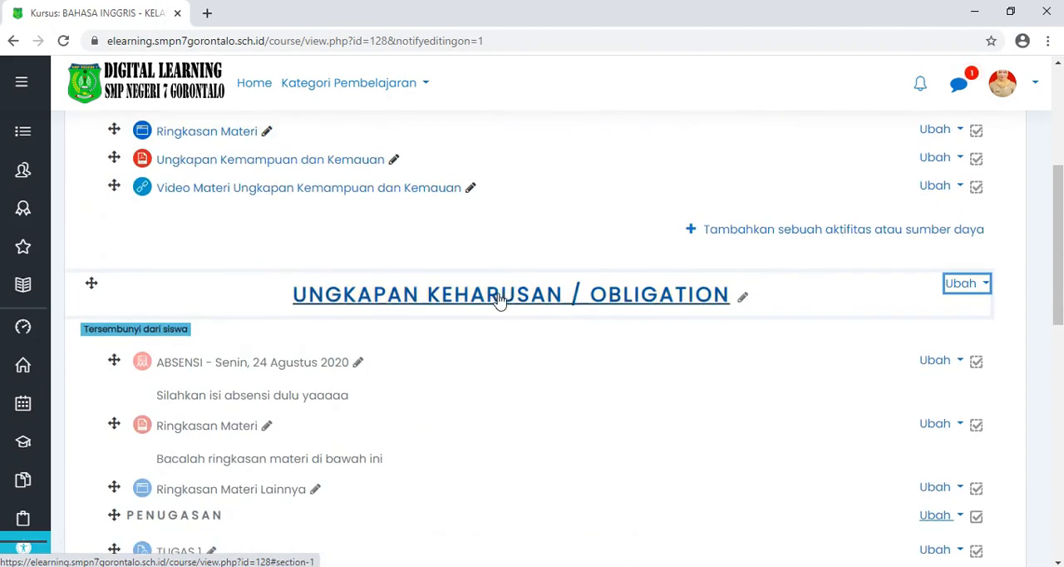
scroll(504, 297, "down", 1)
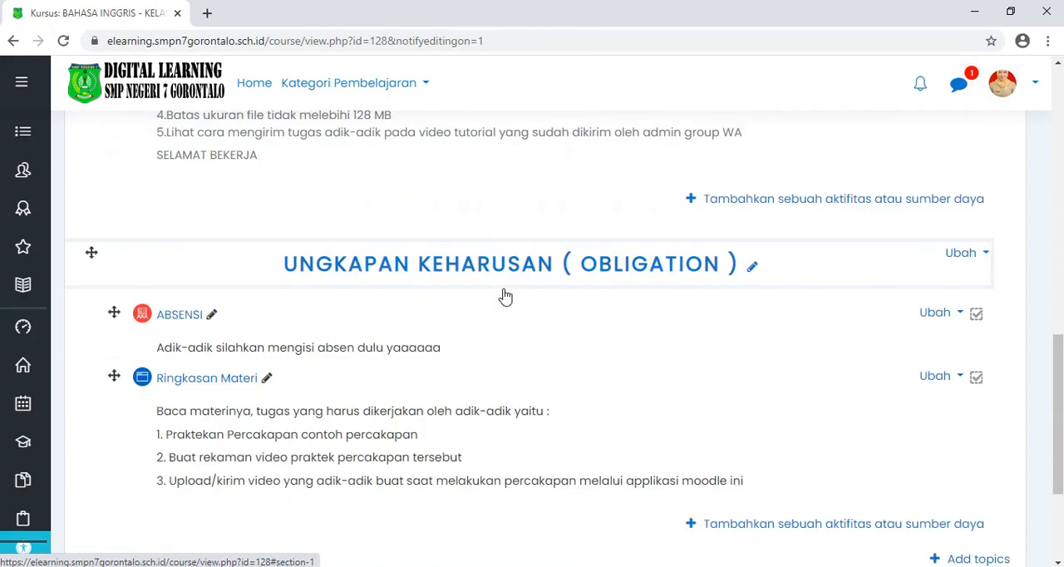
scroll(482, 261, "down", 1)
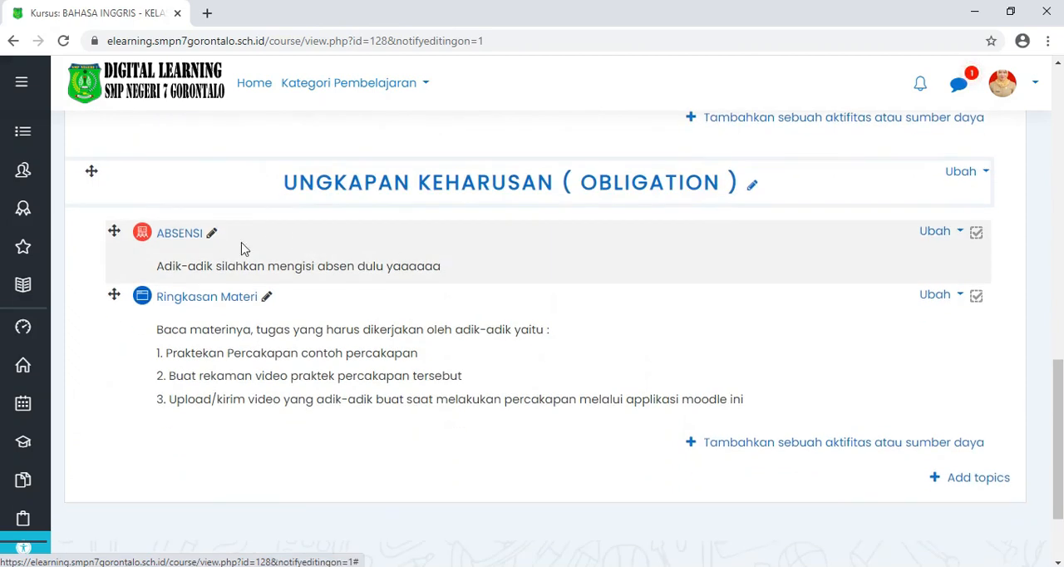
scroll(258, 247, "down", 1)
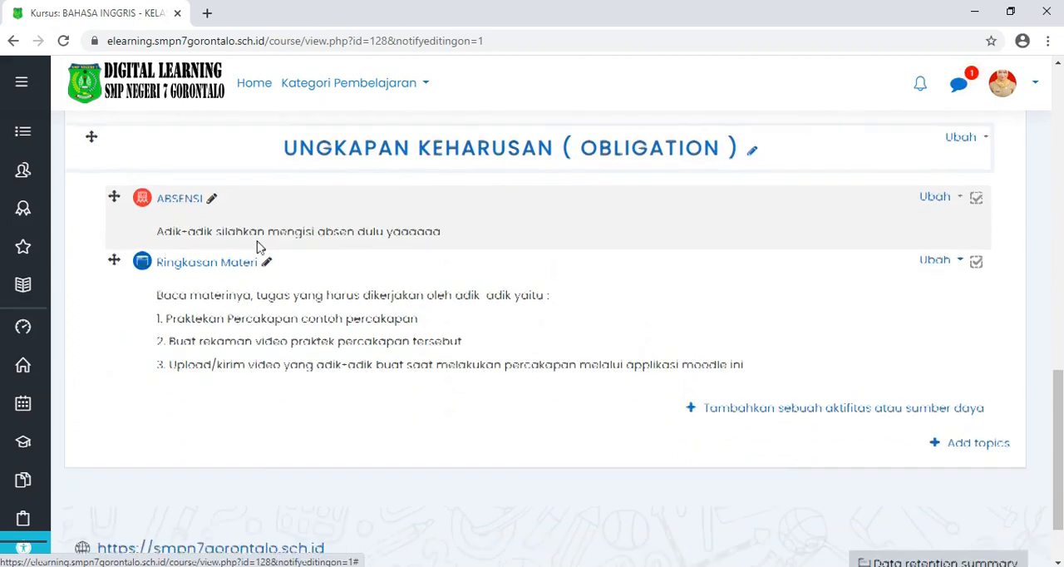
scroll(258, 247, "down", 1)
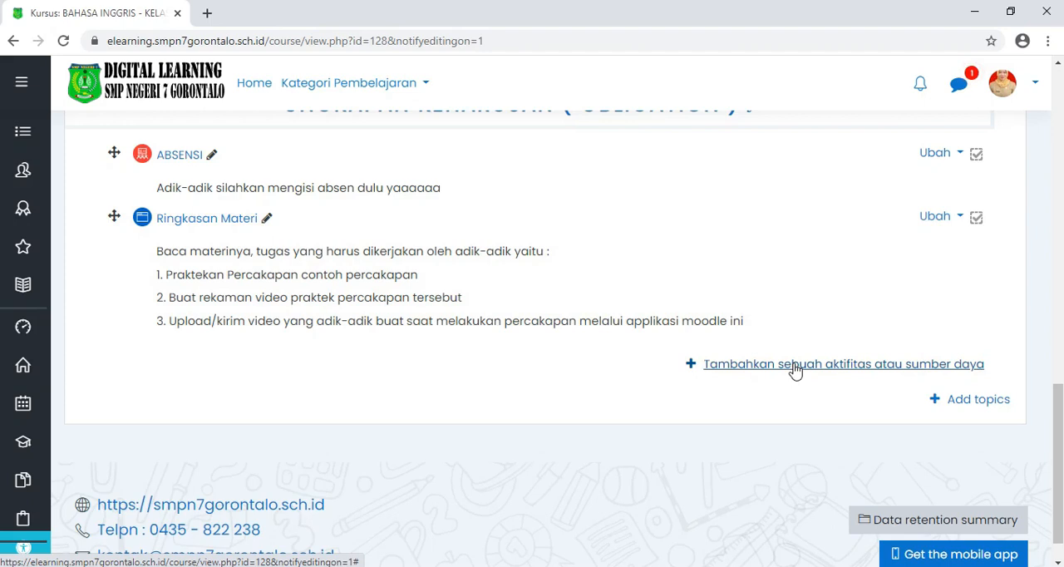
left_click(796, 370)
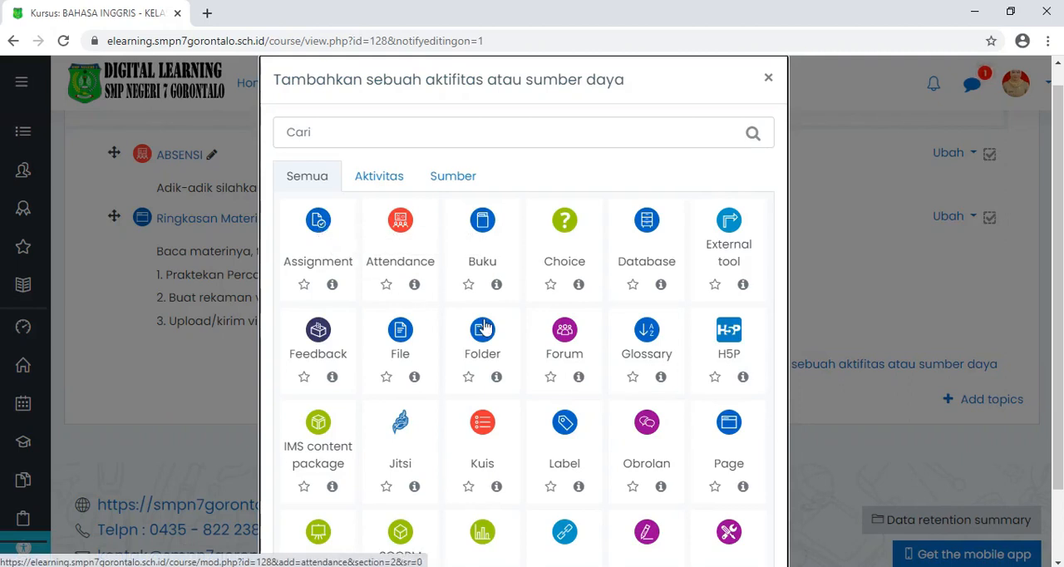
scroll(485, 328, "down", 2)
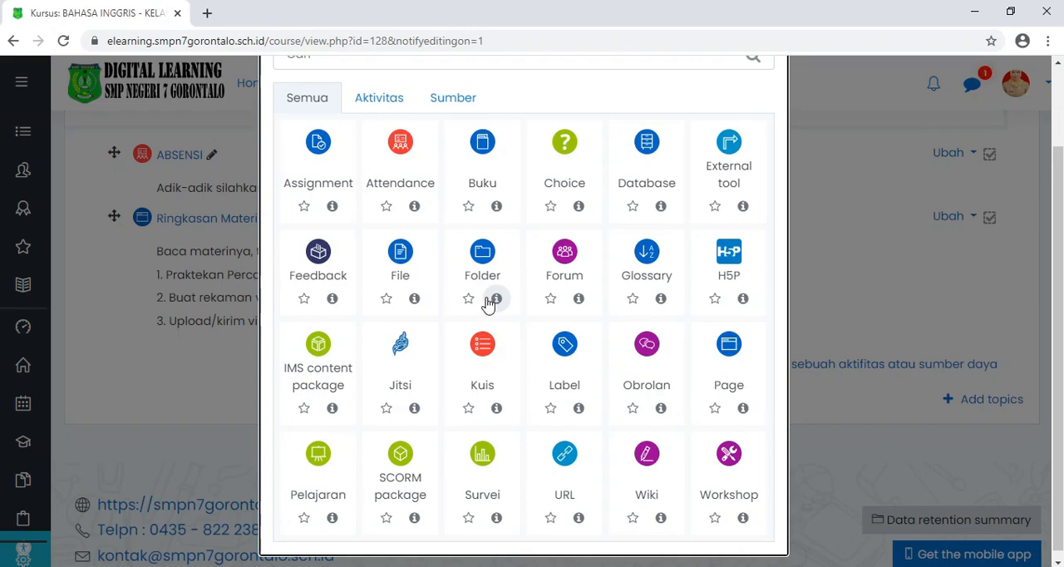
scroll(489, 304, "down", 1)
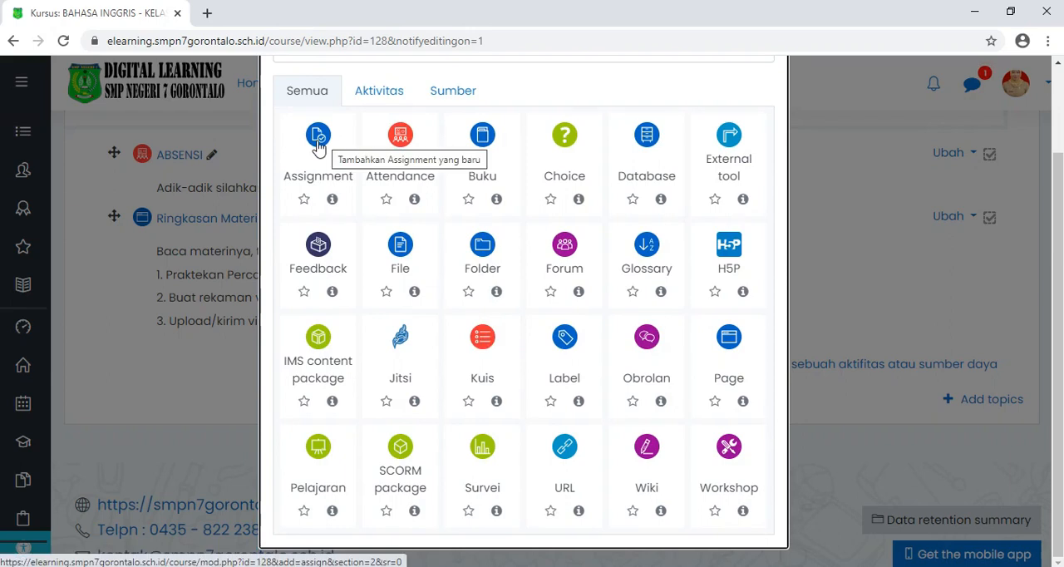
scroll(317, 146, "up", 2)
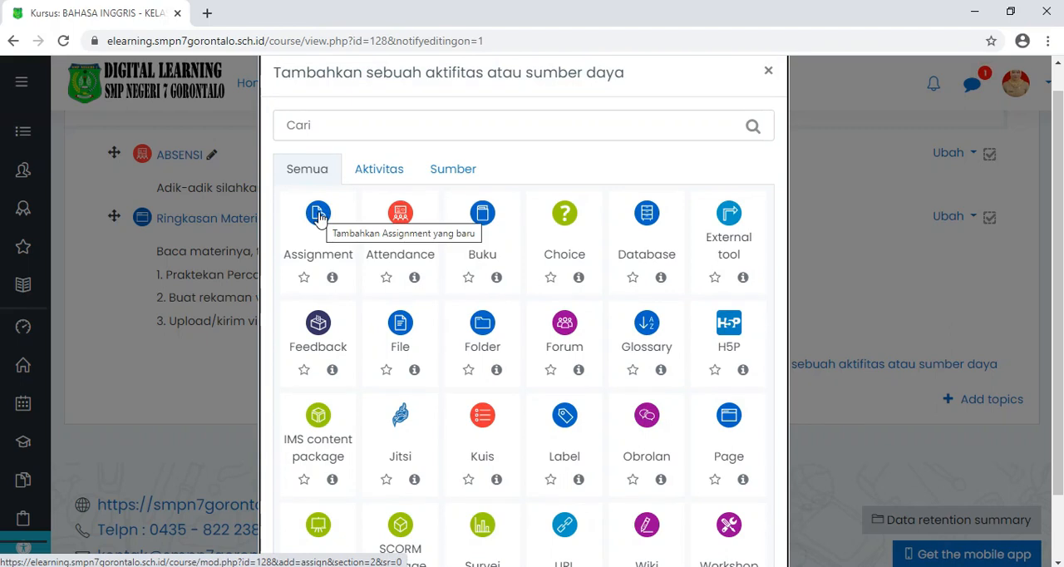
left_click(318, 218)
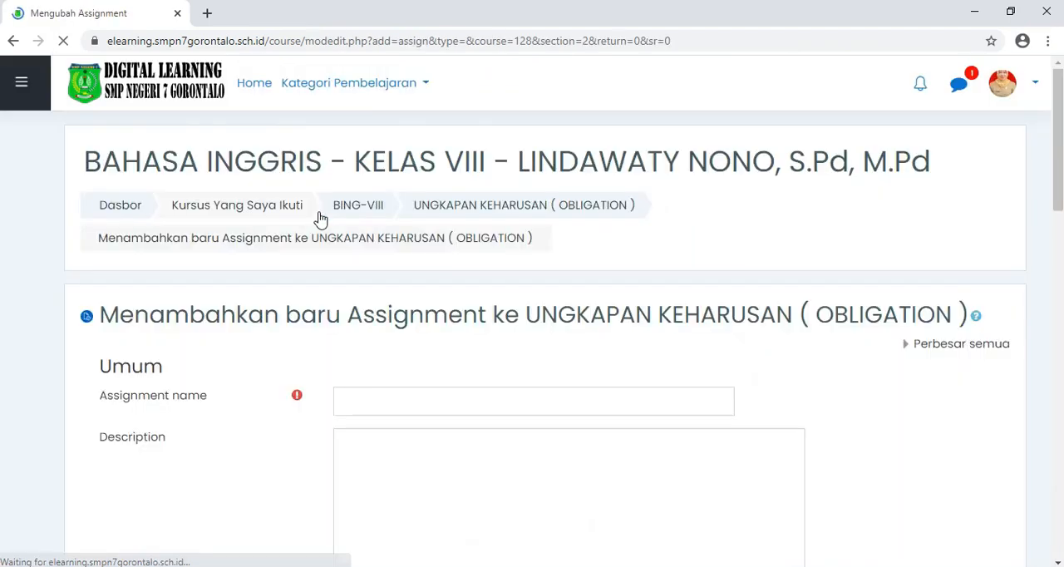
Step: Name the new assignment "TUGAS PERDANA"
left_click(390, 323)
type("TUGAS")
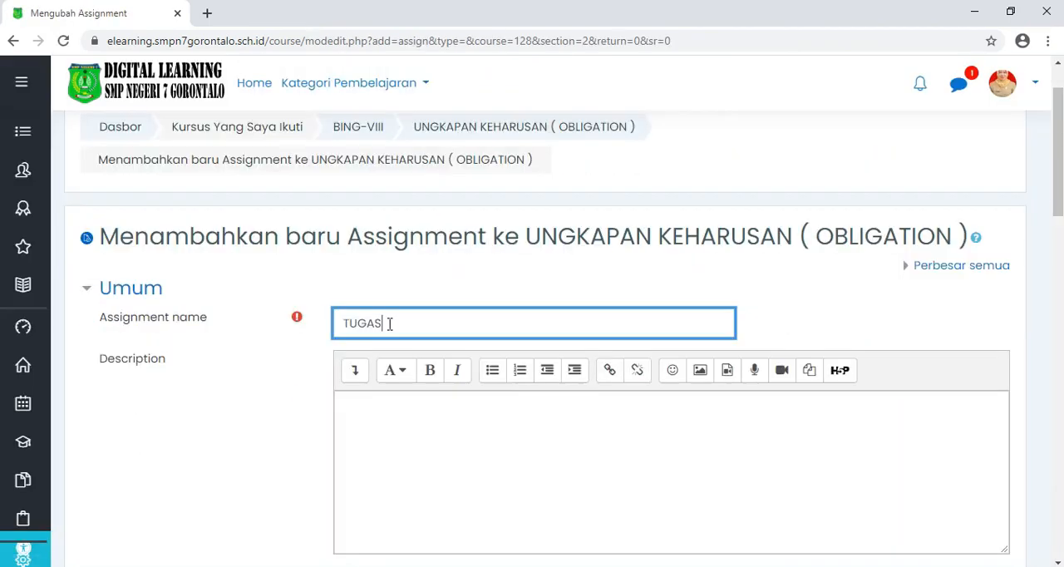
type(" PERDANA")
Step: Enter the assignment description "Baca kembali petunjuk pada materi di atas agar adik-adik tahu apa yang harus dikerjakan"
scroll(390, 255, "down", 2)
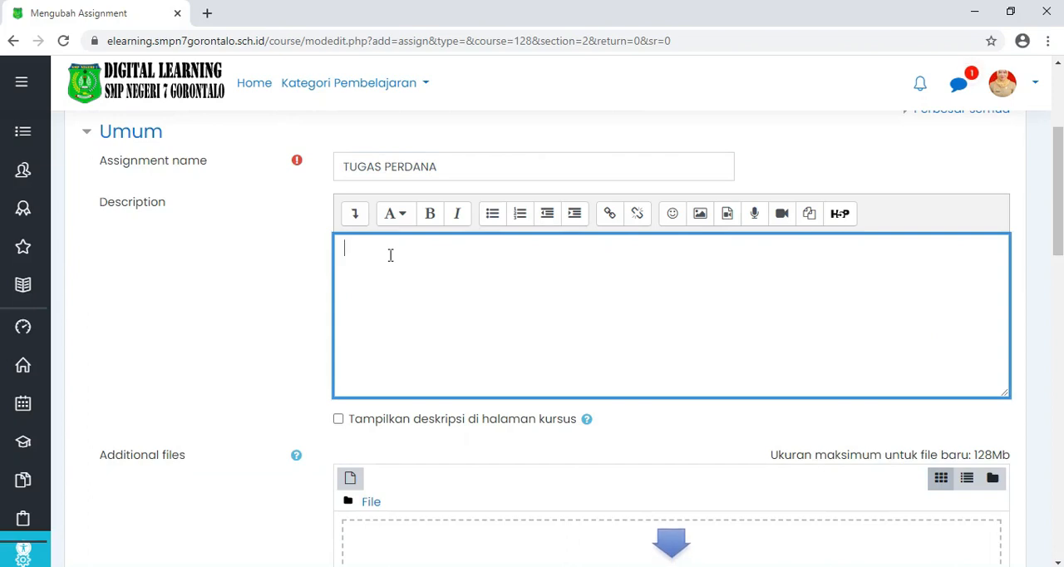
type("Baca kembali")
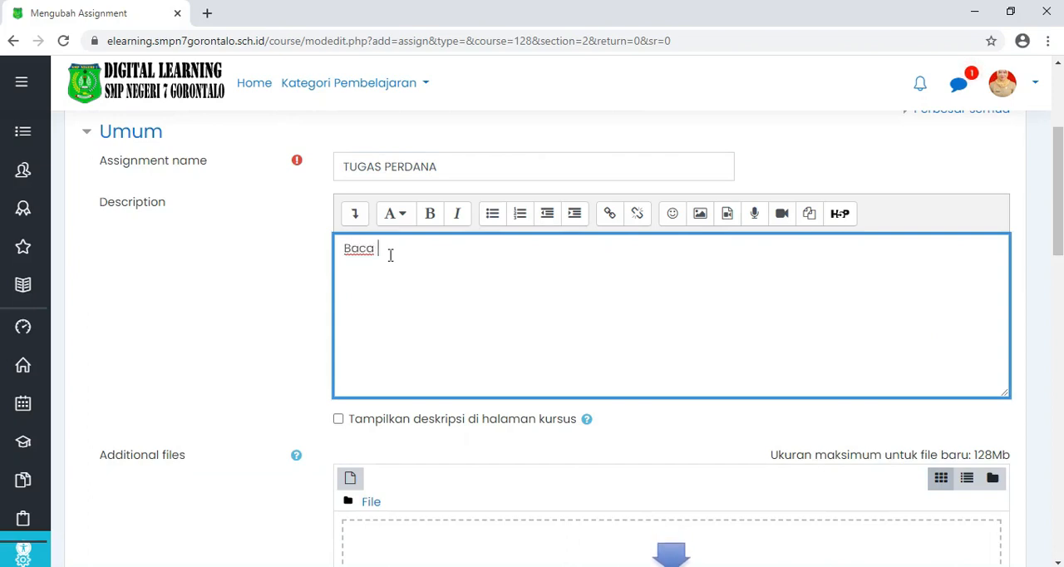
type(" petunjuk pada mae")
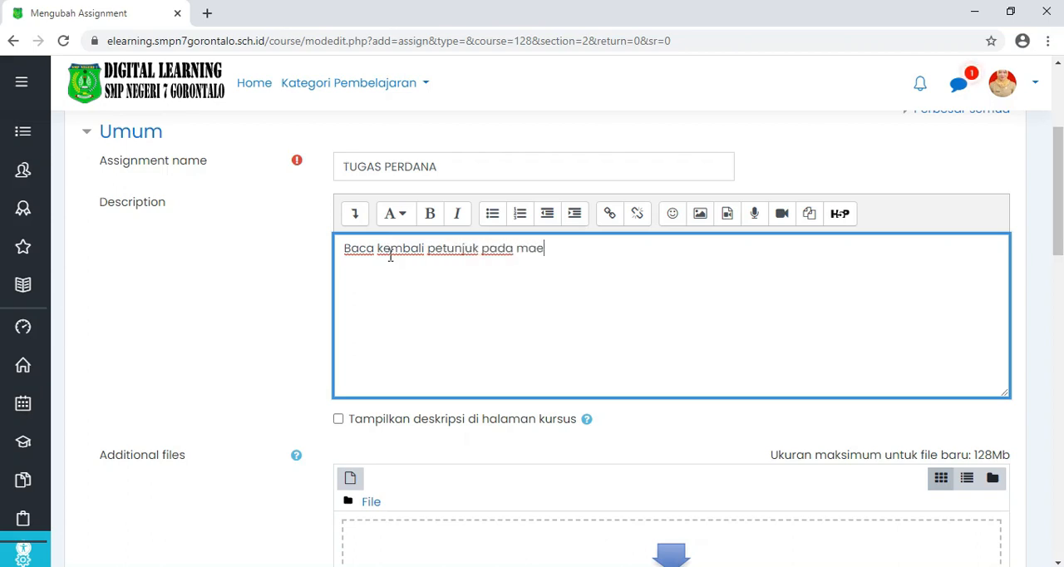
key("BackSpace")
type("teri di atas")
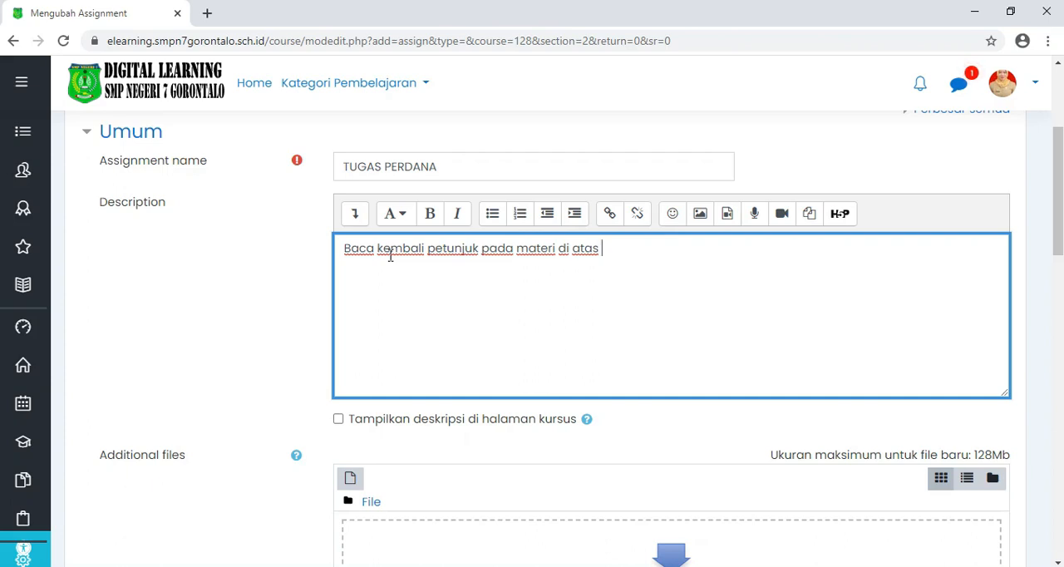
type("agar adik-adik ")
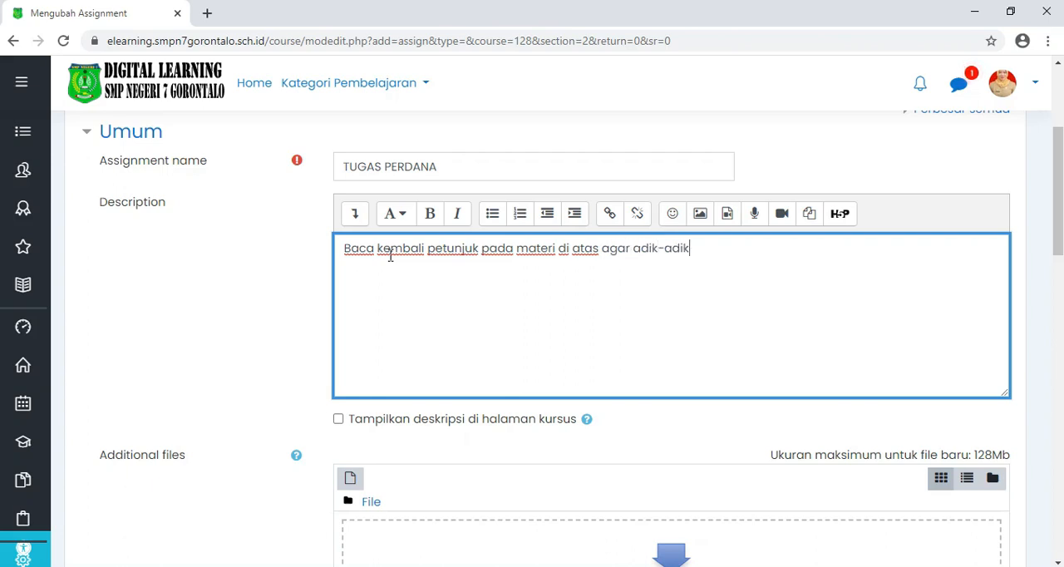
type("tahu apa yang har")
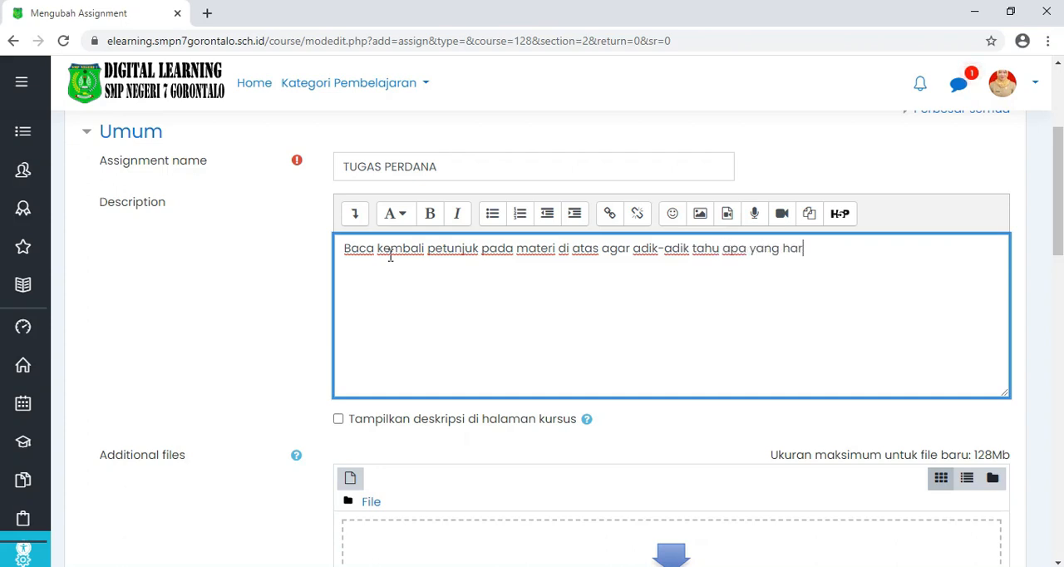
type("us dikerjakan")
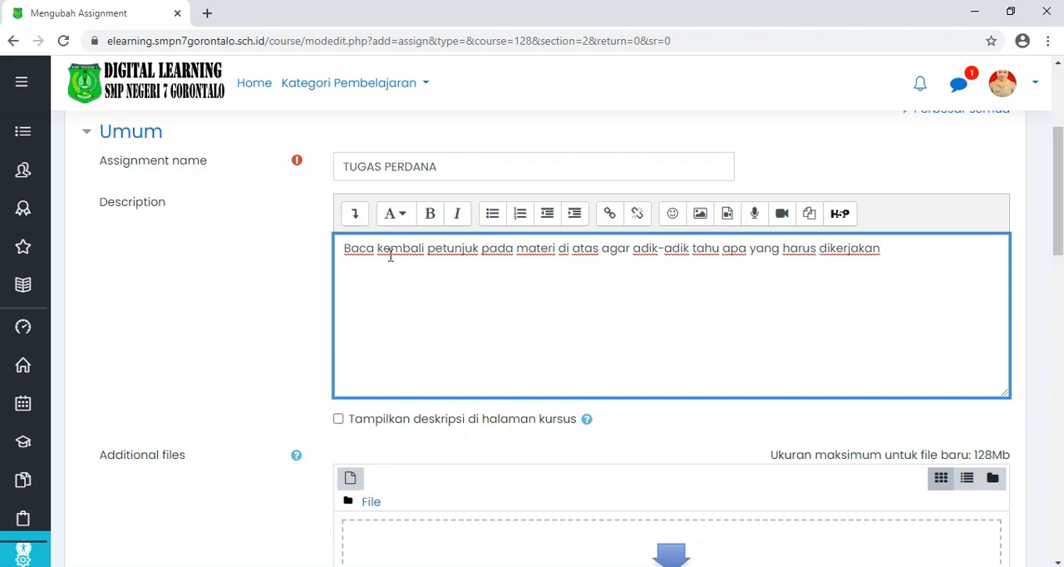
Step: Enable displaying the assignment's description on the course page
left_click(338, 420)
scroll(427, 380, "down", 3)
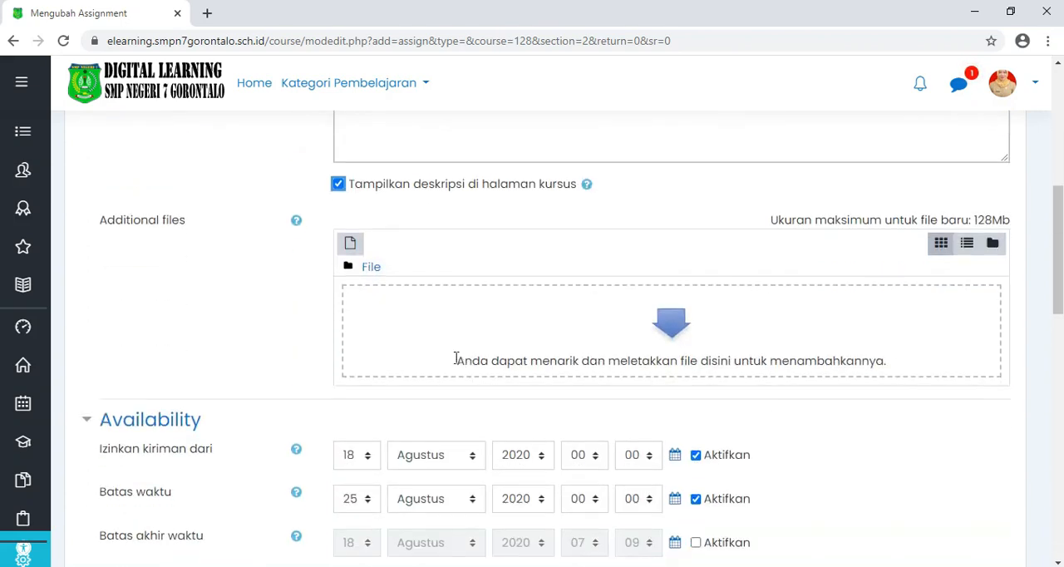
scroll(516, 273, "up", 2)
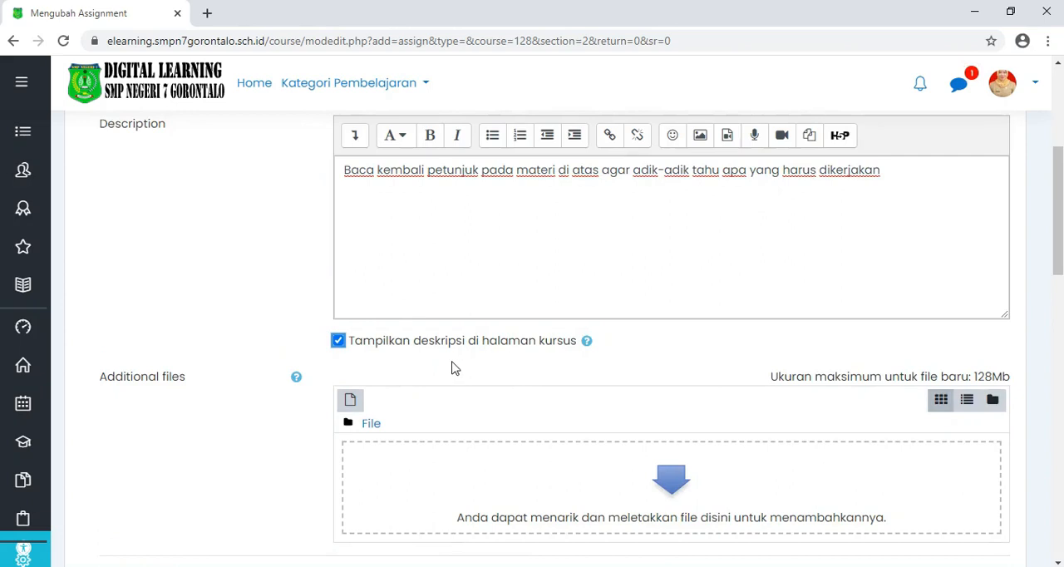
Step: Set the date from which submissions are allowed to 17 Agustus 2020 at 06:00
scroll(453, 368, "down", 2)
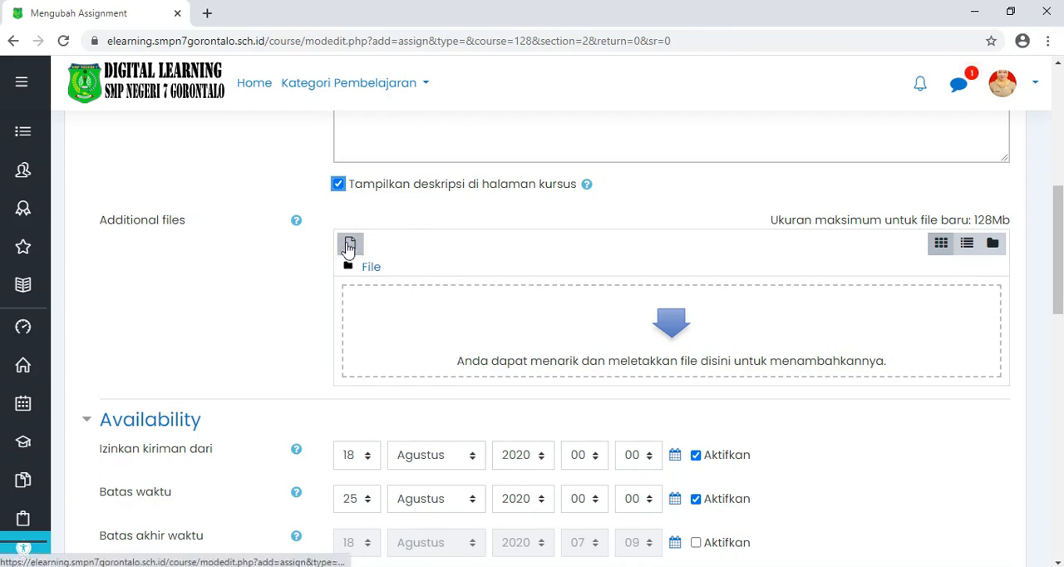
scroll(463, 259, "up", 2)
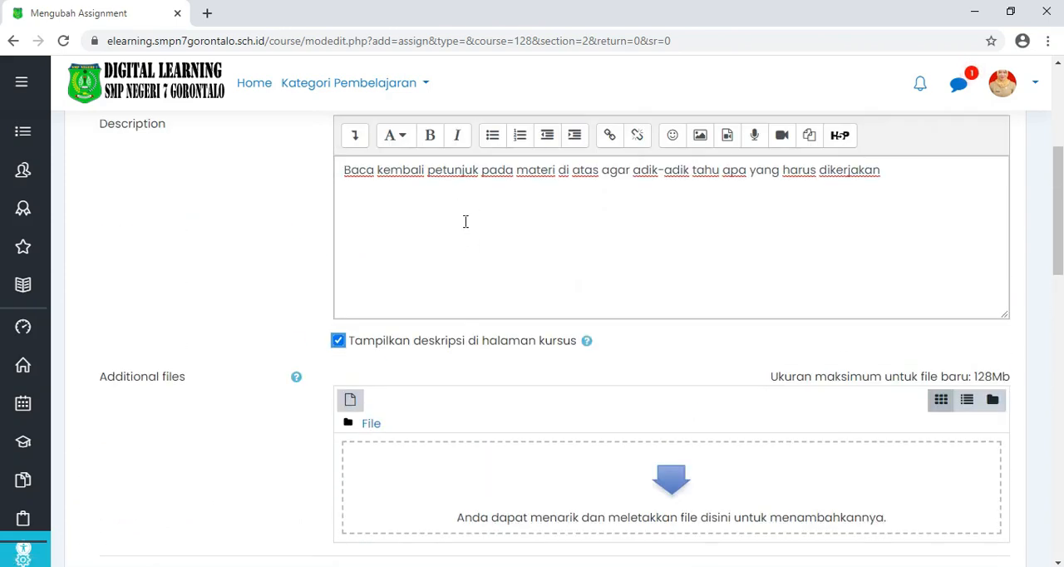
scroll(466, 221, "down", 3)
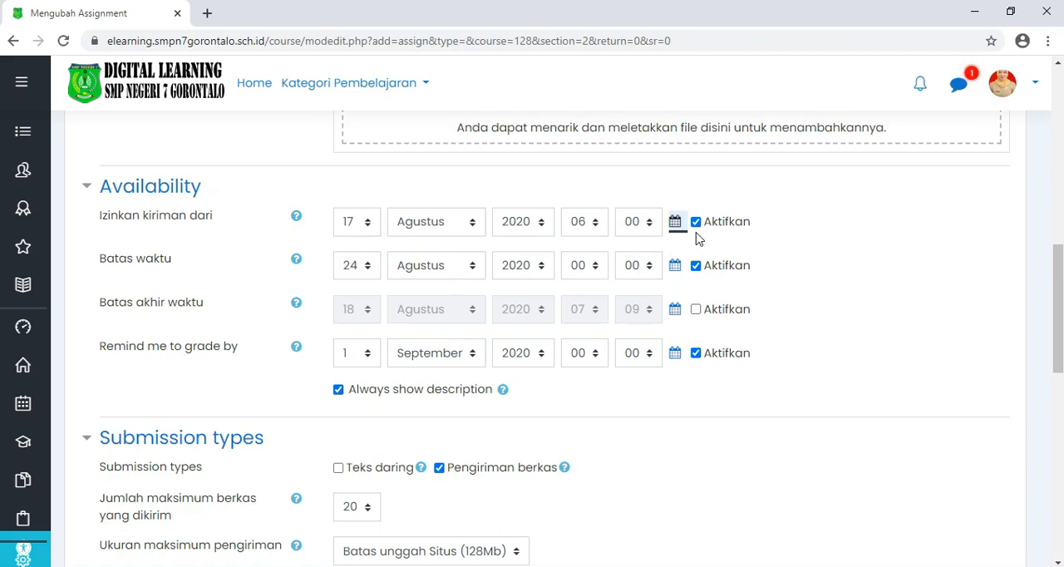
left_click(595, 223)
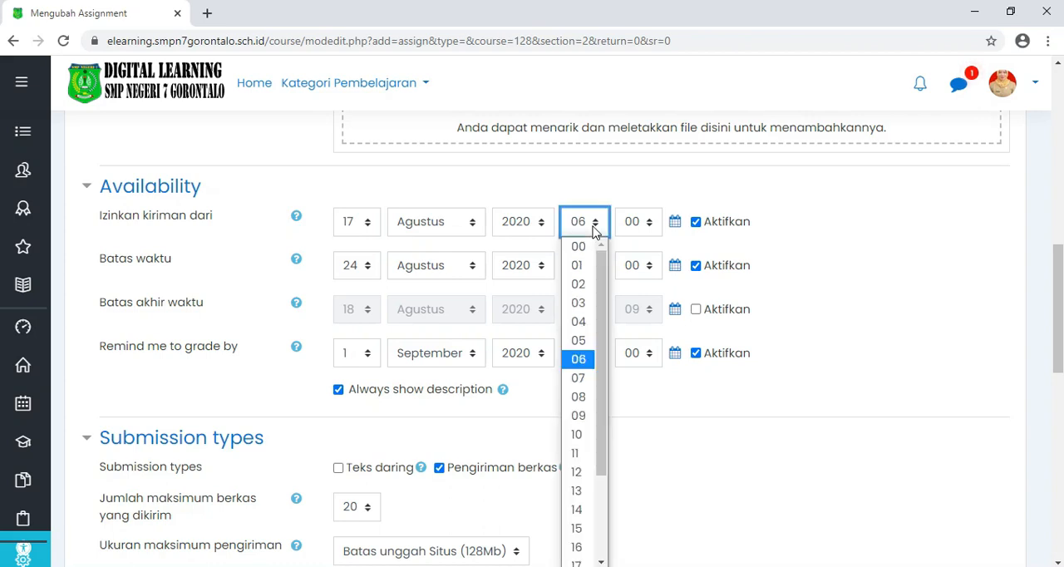
left_click(586, 359)
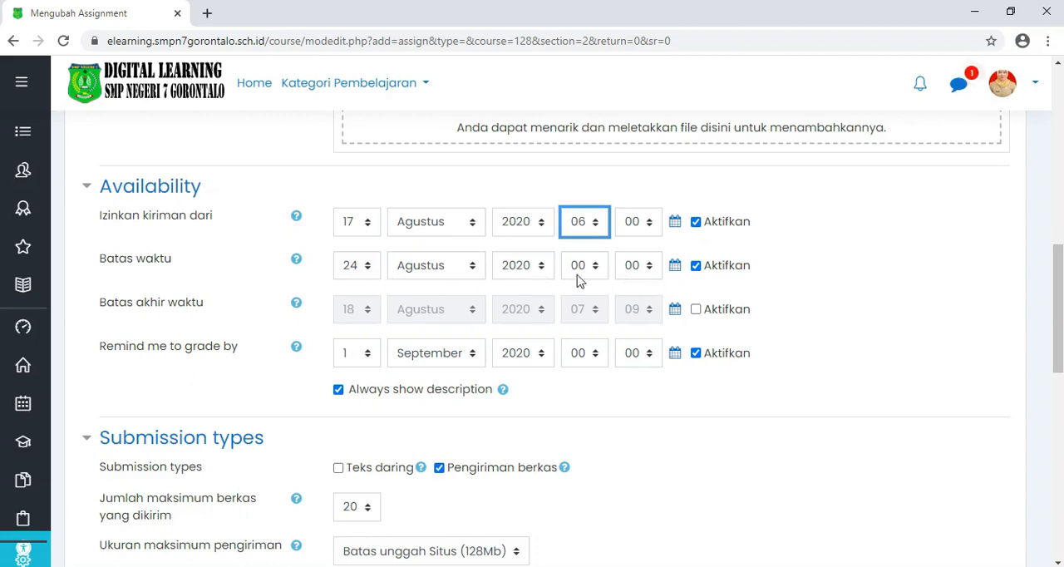
Step: Set the assignment's due date (Batas waktu) to 23 Agustus 2020 at 23:59
left_click(675, 266)
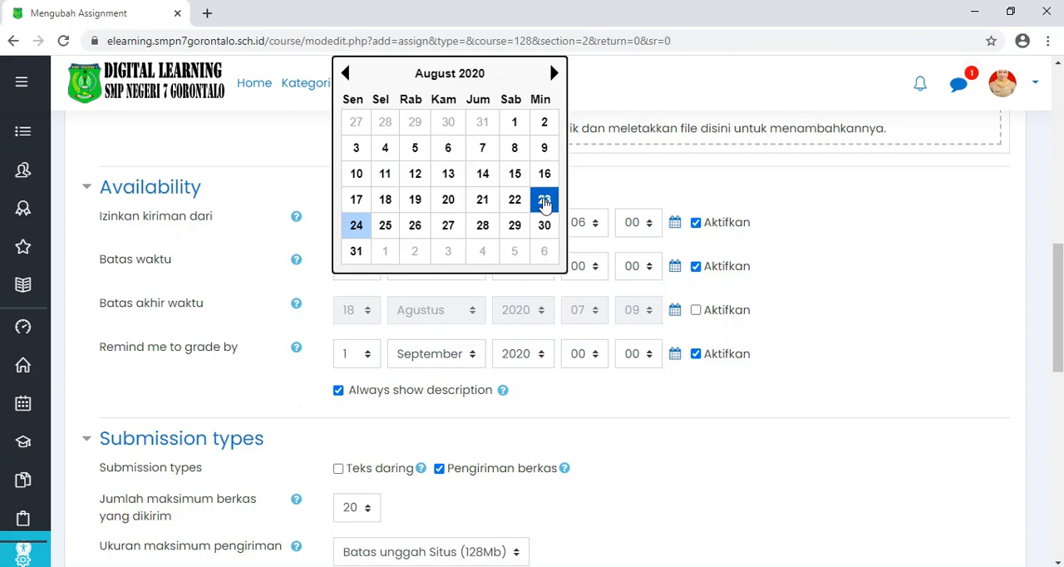
left_click(545, 203)
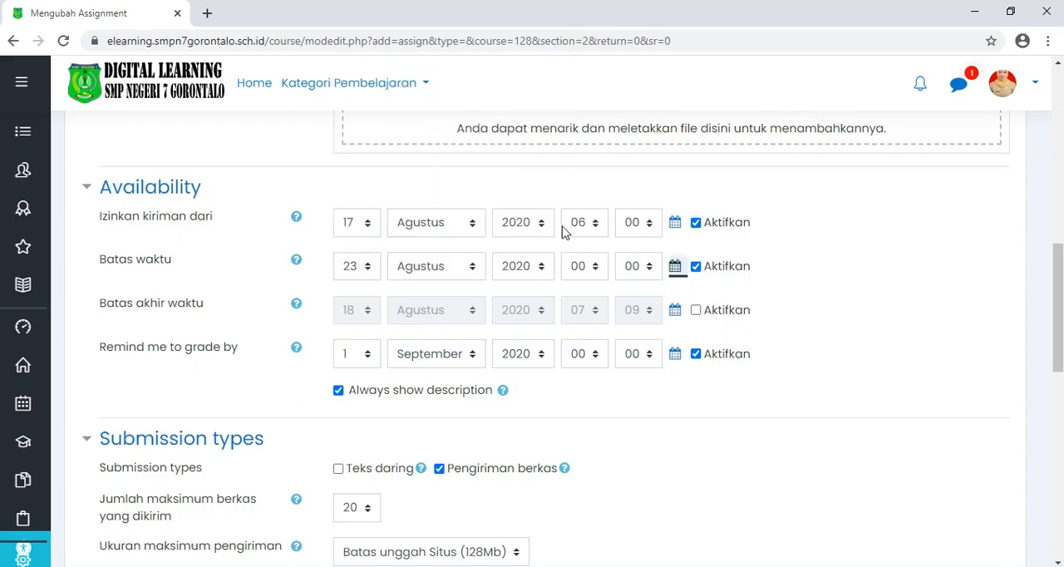
left_click(597, 271)
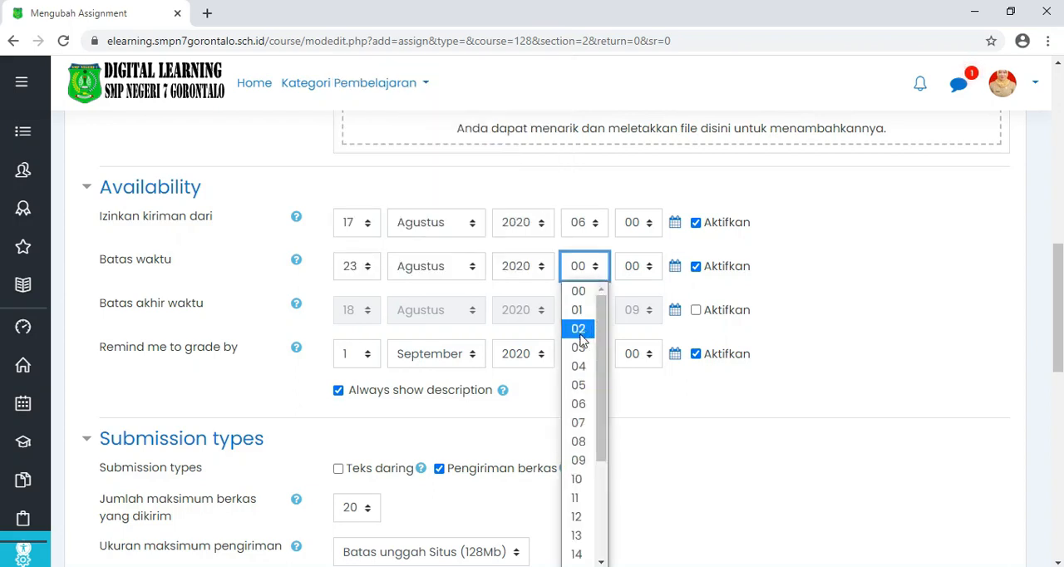
scroll(582, 349, "down", 3)
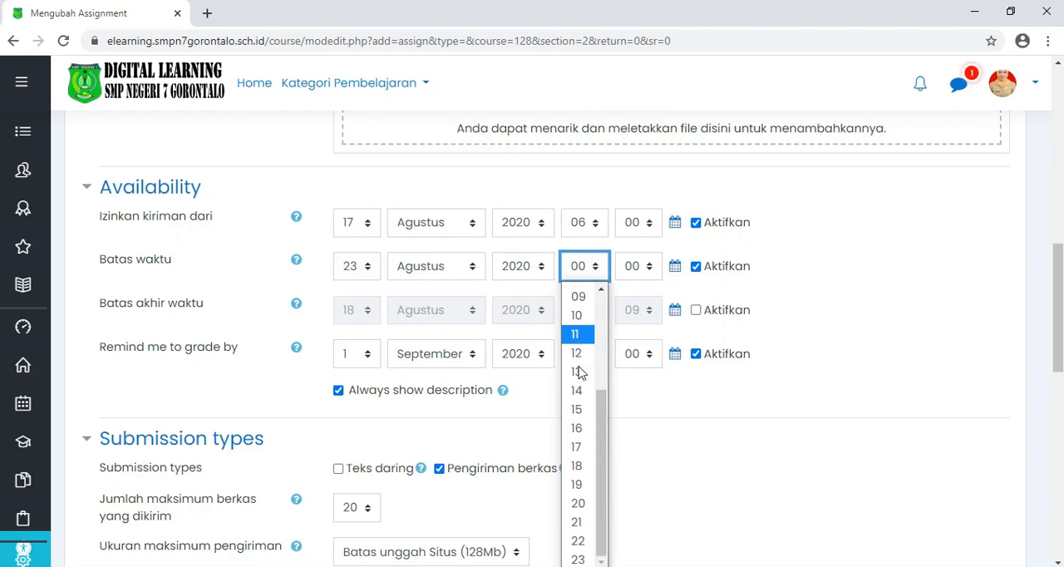
left_click(582, 560)
left_click(638, 270)
scroll(641, 364, "down", 15)
left_click(632, 559)
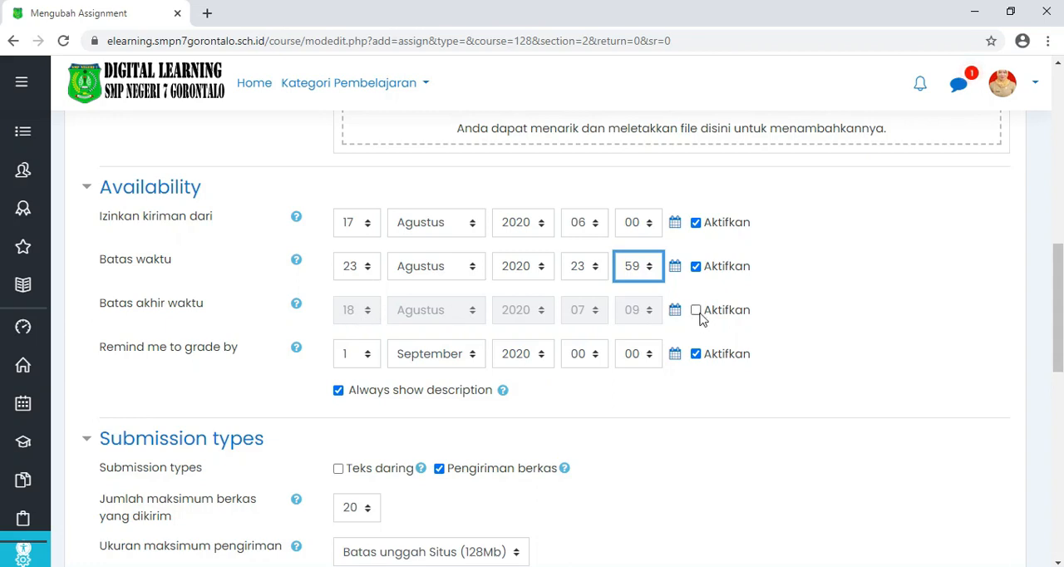
Step: Set the "Remind me to grade by" date to 24 Agustus 2020
scroll(701, 320, "down", 1)
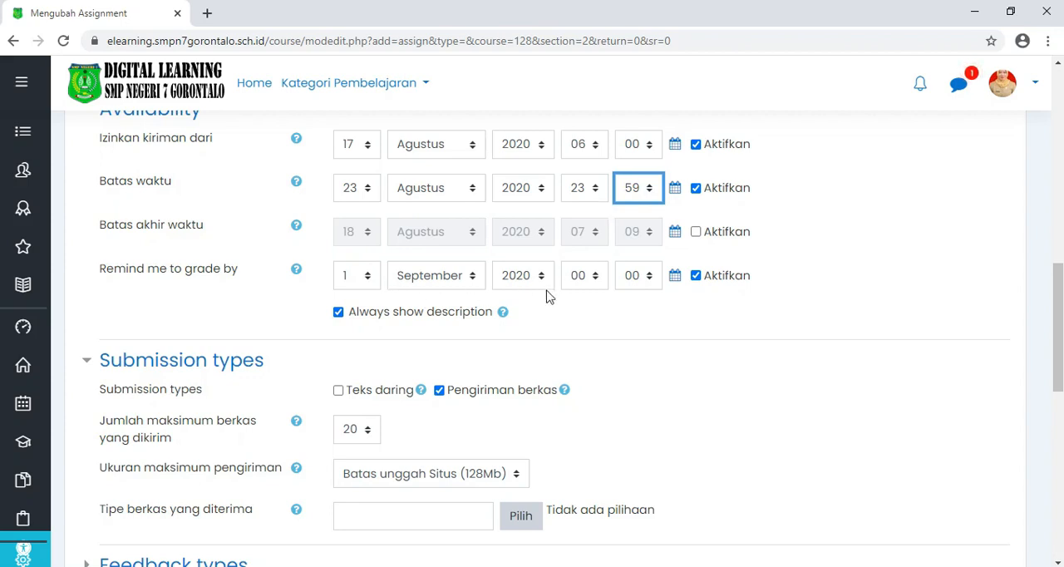
left_click(674, 276)
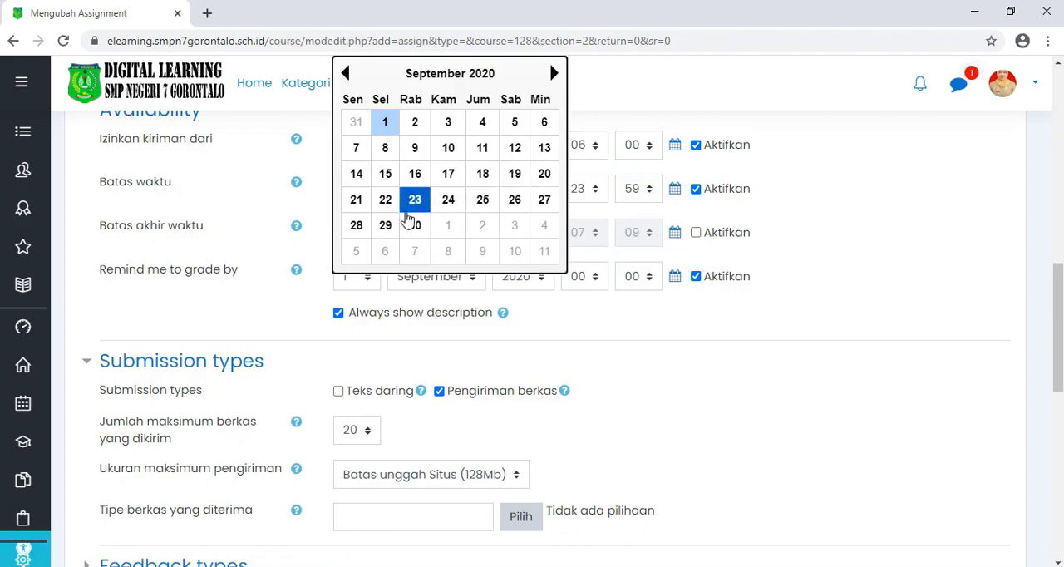
left_click(345, 73)
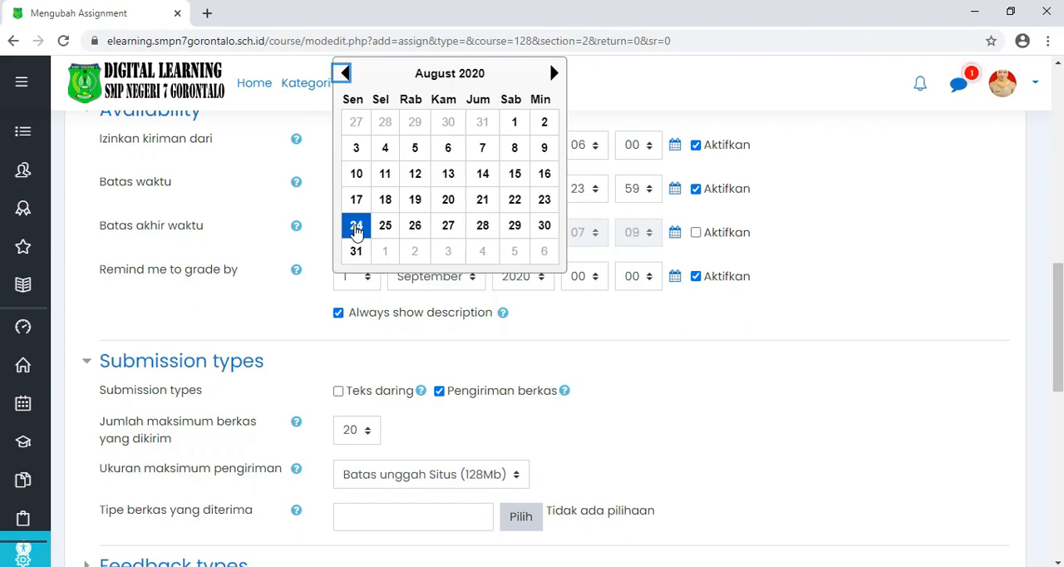
left_click(355, 227)
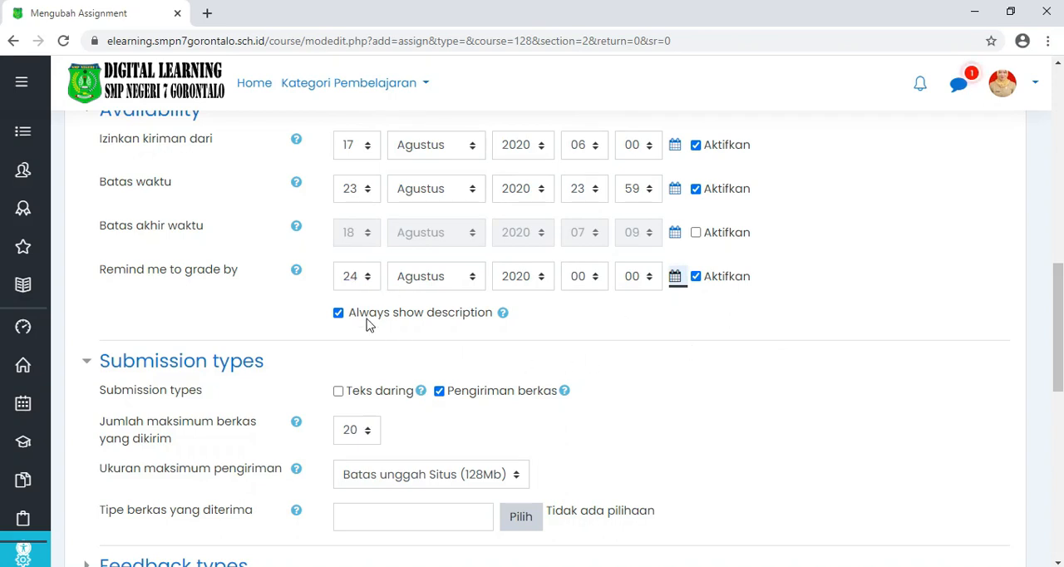
Step: Set the maximum number of files each student can submit to 1
scroll(408, 323, "down", 2)
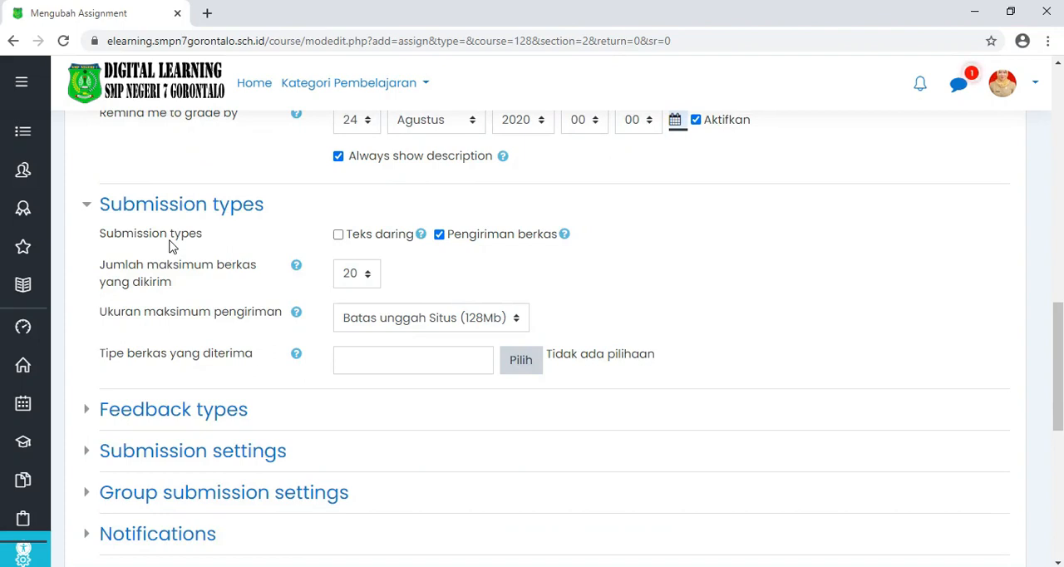
left_click(479, 249)
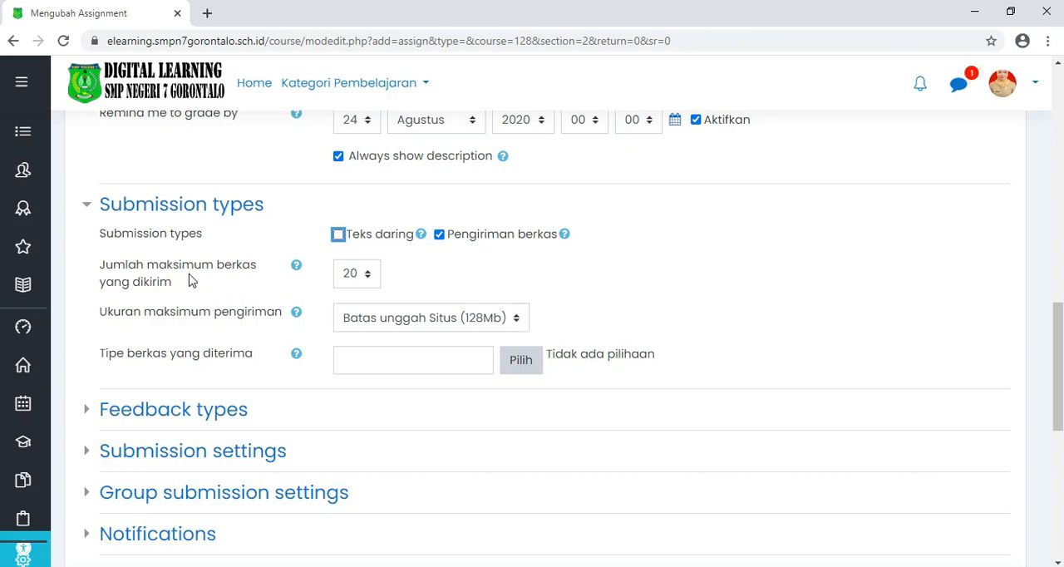
left_click(370, 282)
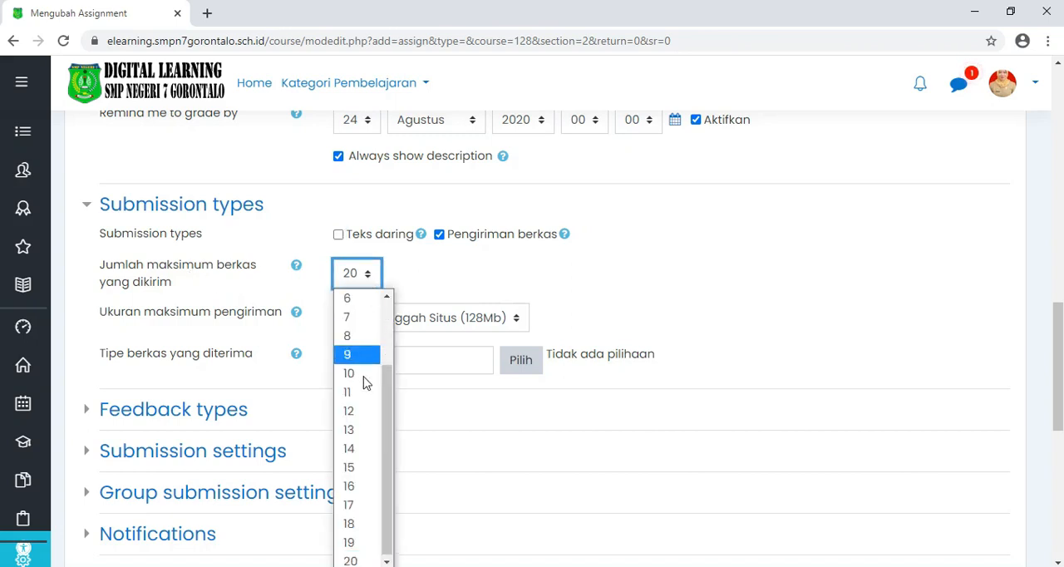
left_click_drag(389, 393, 391, 290)
left_click(356, 301)
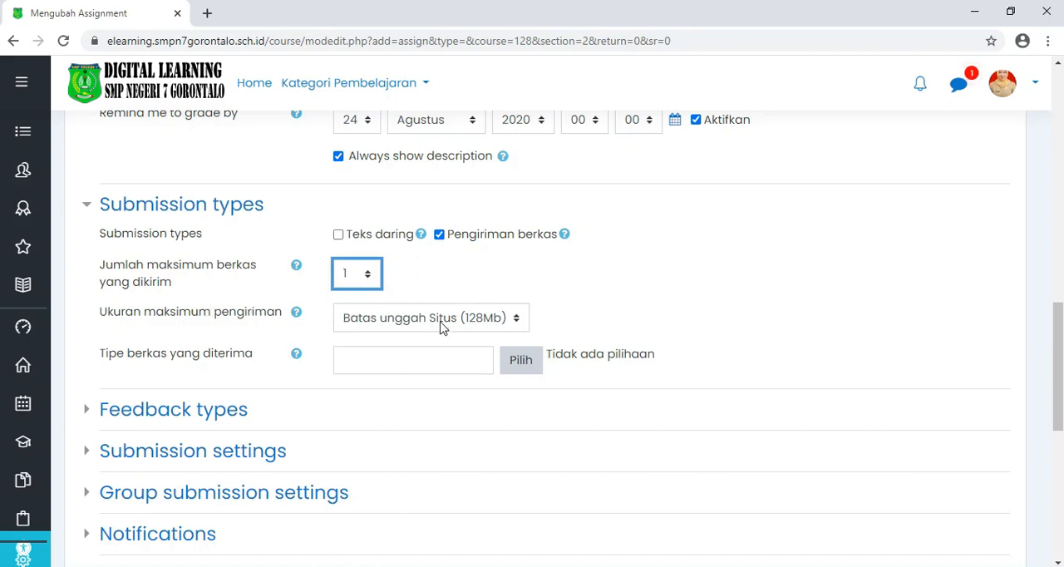
Step: Look through the options for maximum submission size and number of files without changing either
left_click(490, 330)
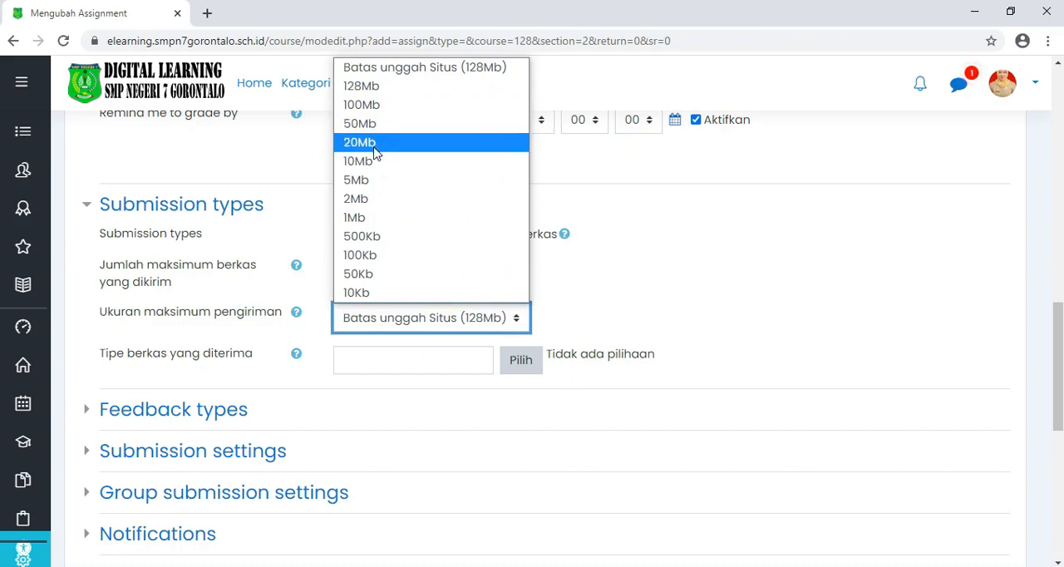
scroll(488, 251, "down", 1)
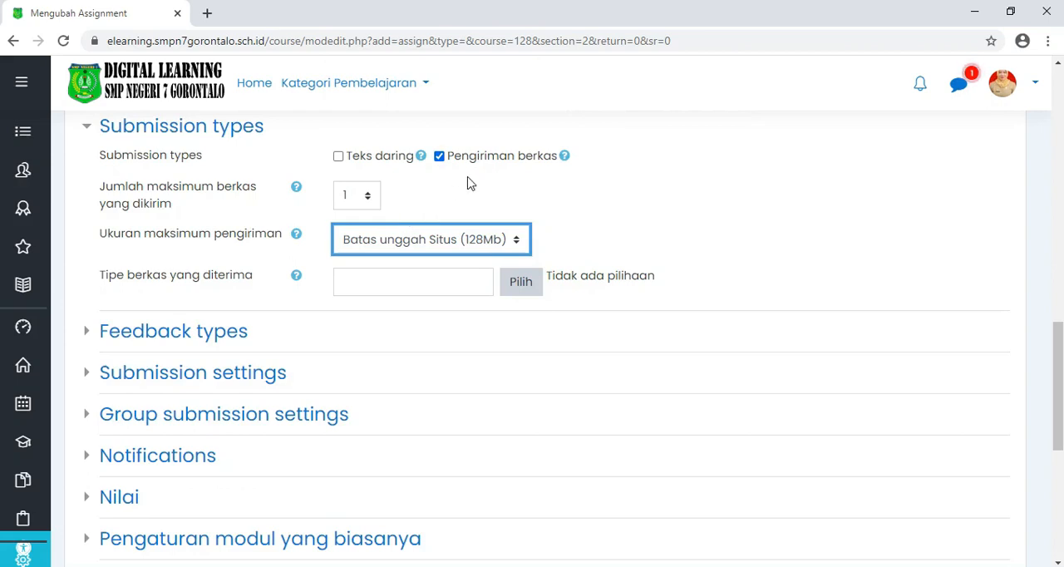
left_click(348, 200)
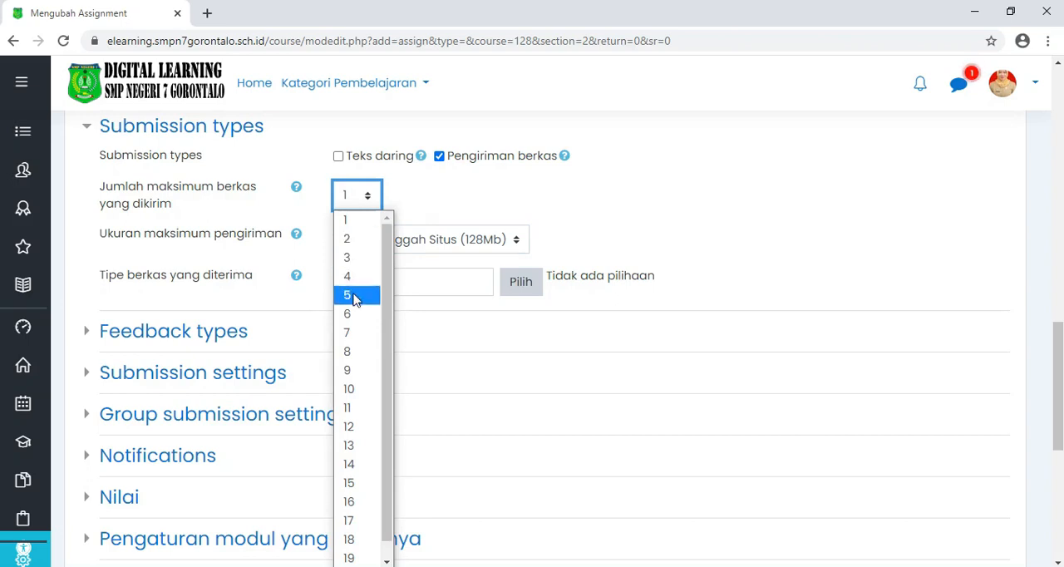
left_click(430, 194)
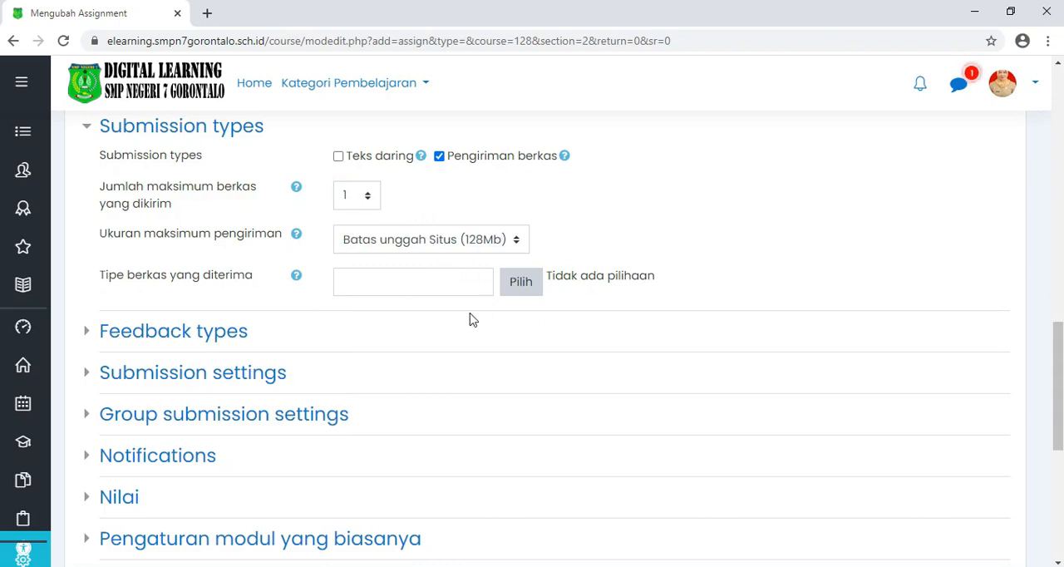
Step: Review the assignment's Feedback types settings
scroll(470, 320, "down", 2)
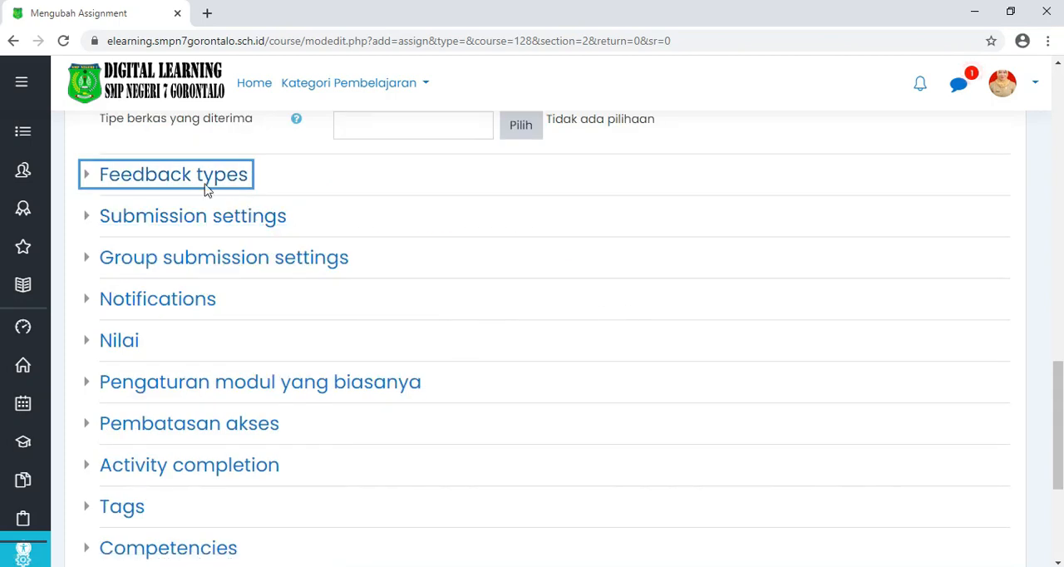
left_click(158, 180)
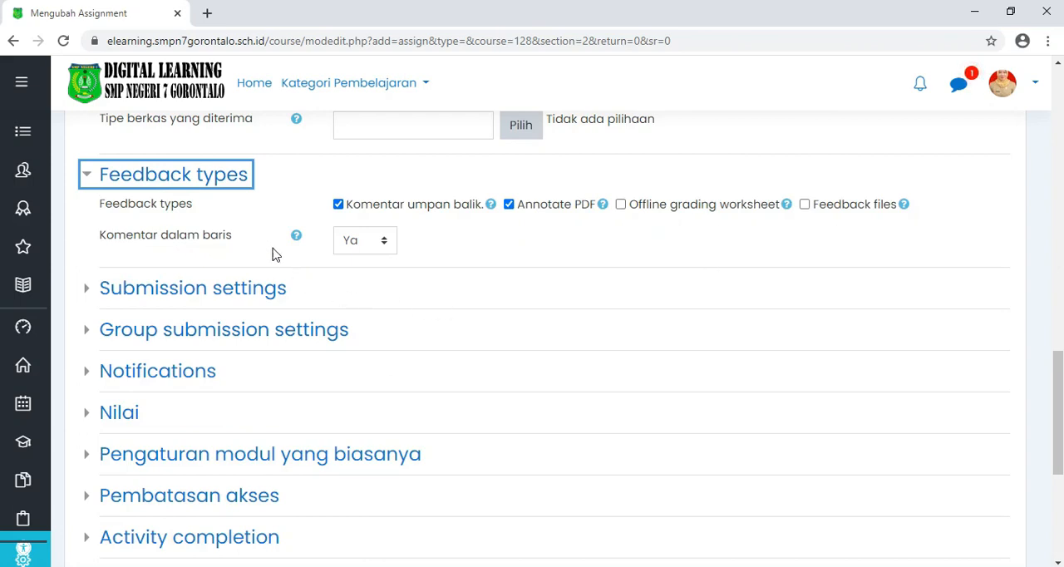
scroll(389, 263, "down", 1)
Step: In the submission settings, set both the submit button and submission statement requirements to Ya, with reopened attempts at Never
scroll(389, 262, "down", 2)
left_click(238, 137)
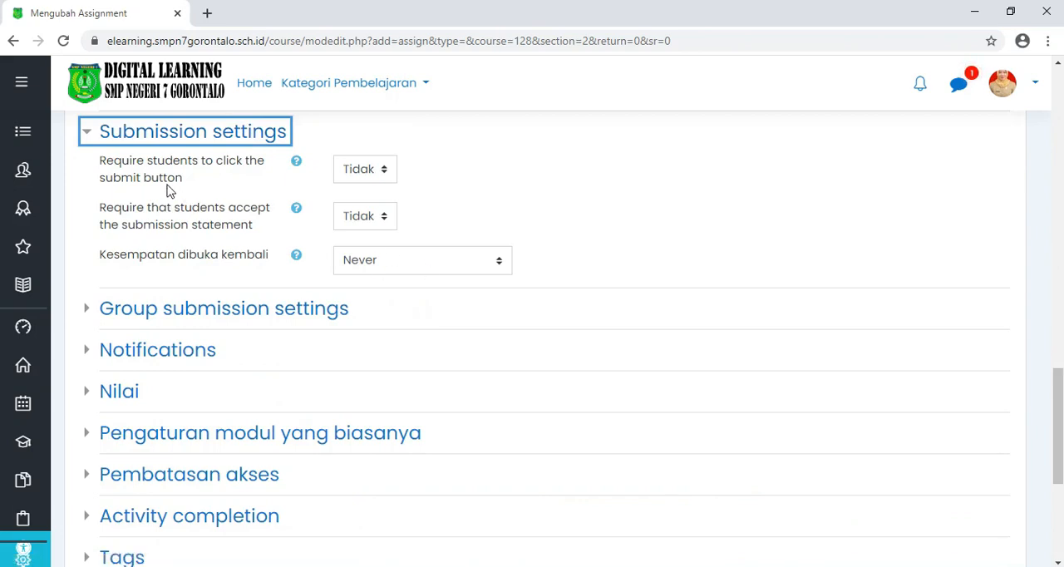
left_click(370, 169)
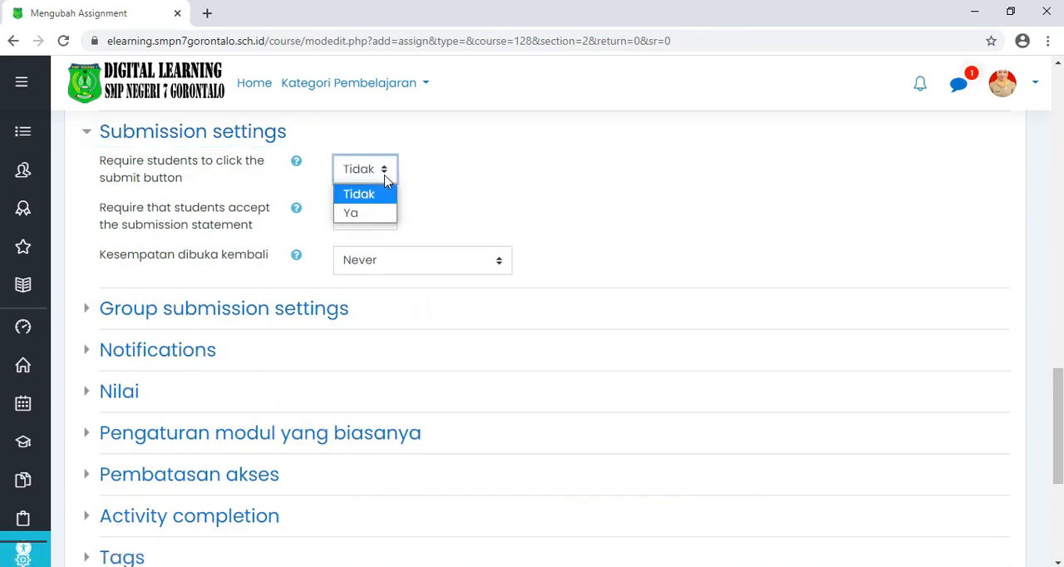
left_click(358, 213)
left_click(386, 223)
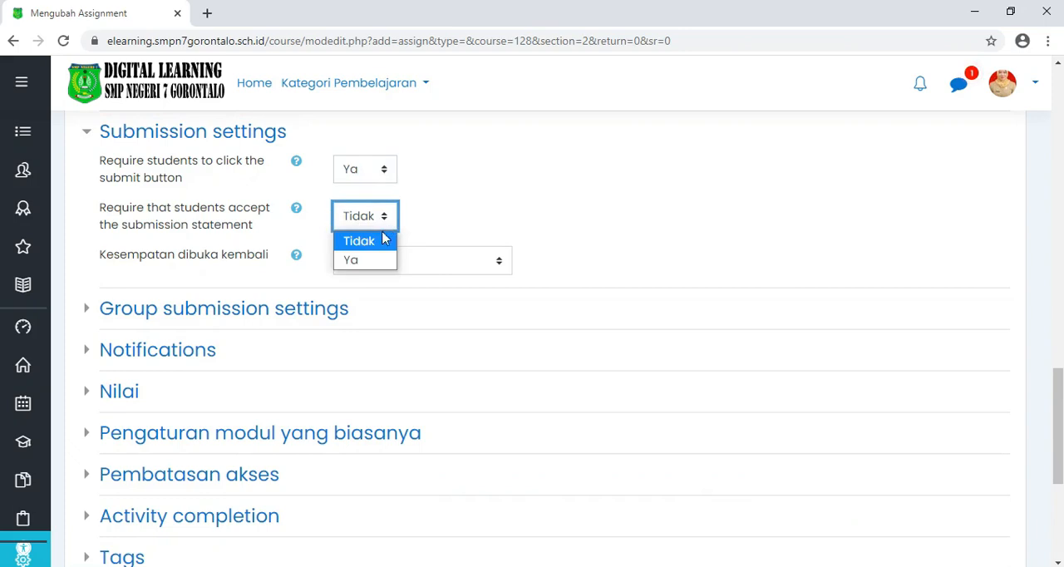
left_click(357, 259)
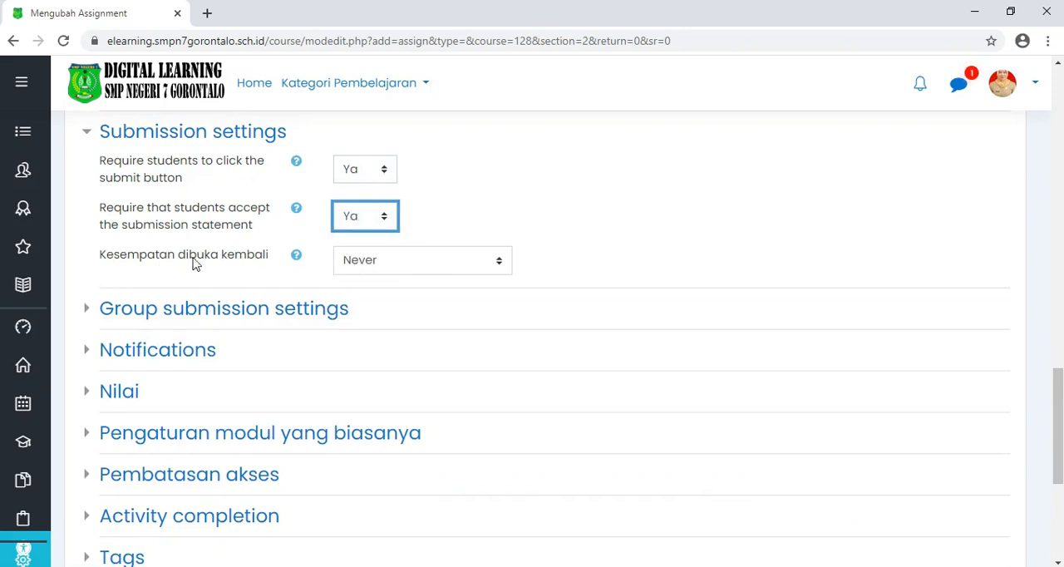
left_click(422, 264)
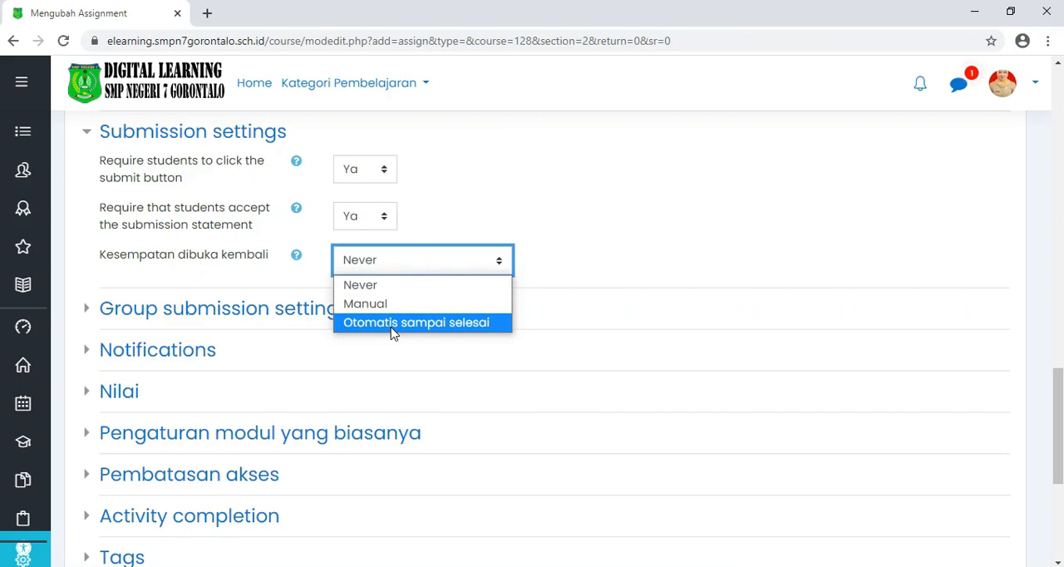
left_click(371, 287)
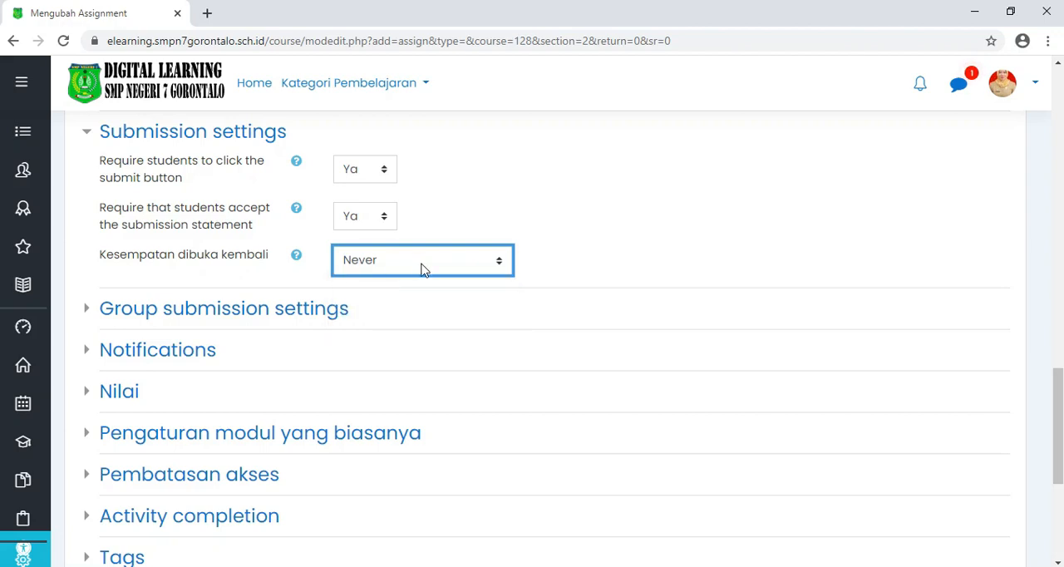
Step: Review the group submission and Notifications settings, leaving "Students submit in groups" at Tidak
scroll(421, 268, "down", 1)
left_click(238, 239)
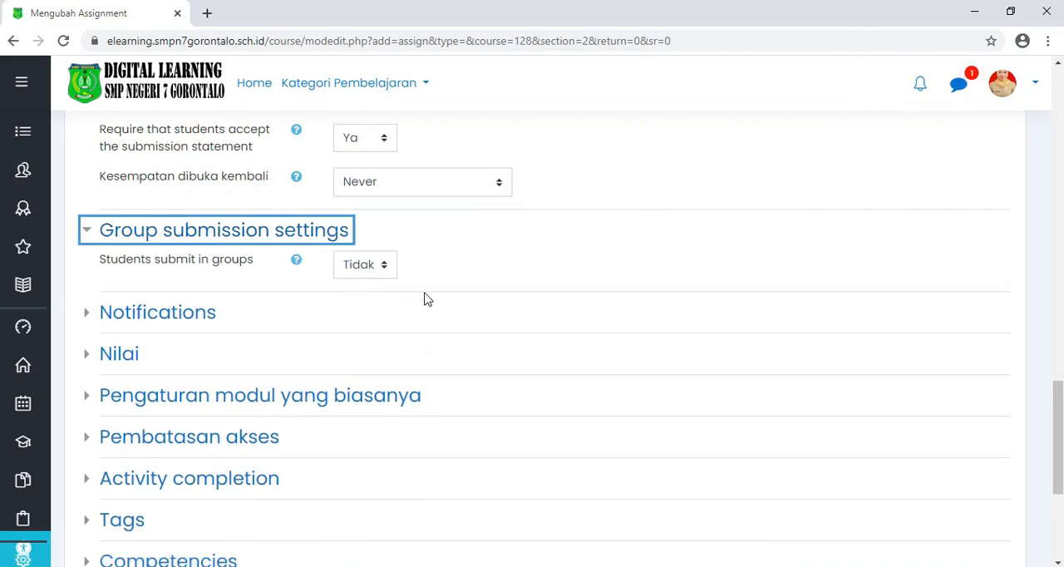
left_click(383, 266)
left_click(387, 275)
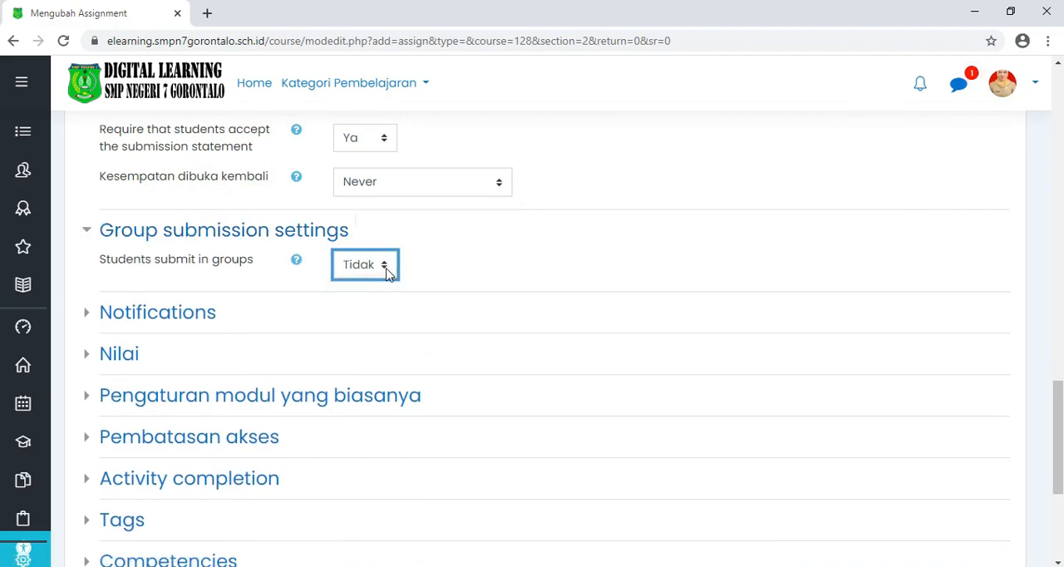
scroll(395, 282, "down", 2)
left_click(178, 166)
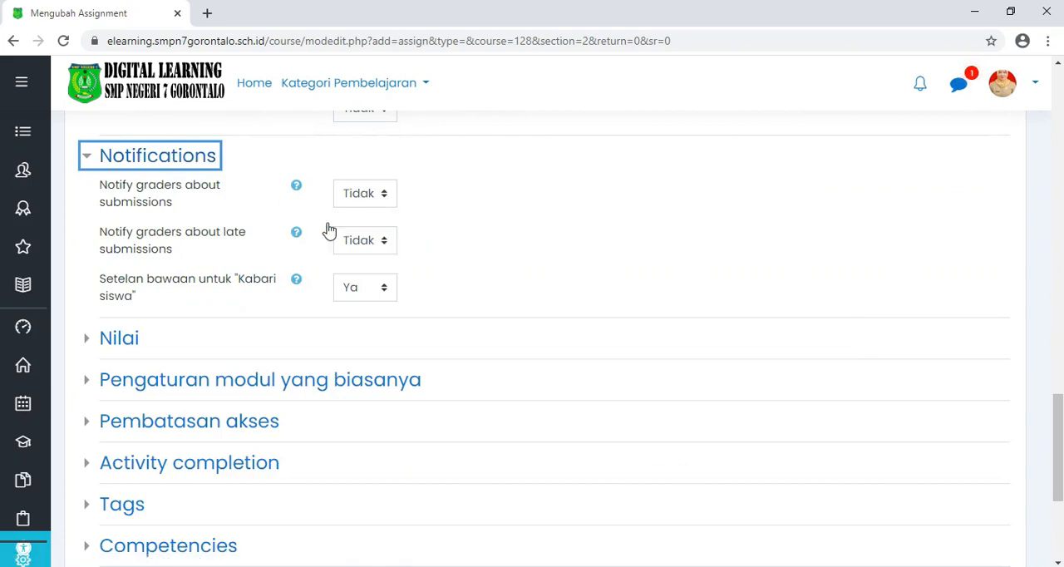
Step: In the assignment's Nilai settings, choose Poin as the grade type with a maximum of 100
scroll(244, 287, "down", 2)
left_click(116, 181)
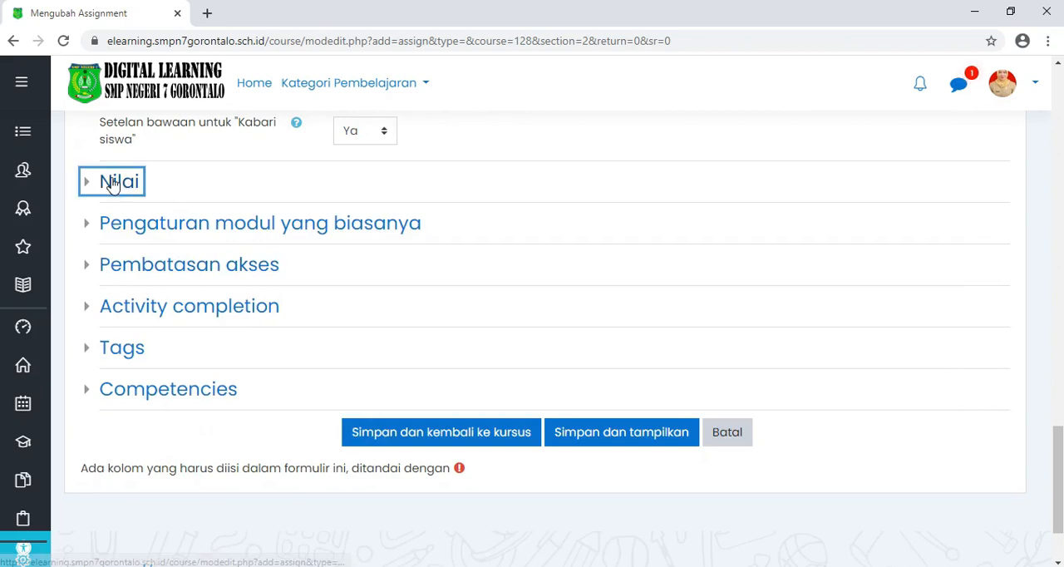
scroll(337, 262, "down", 1)
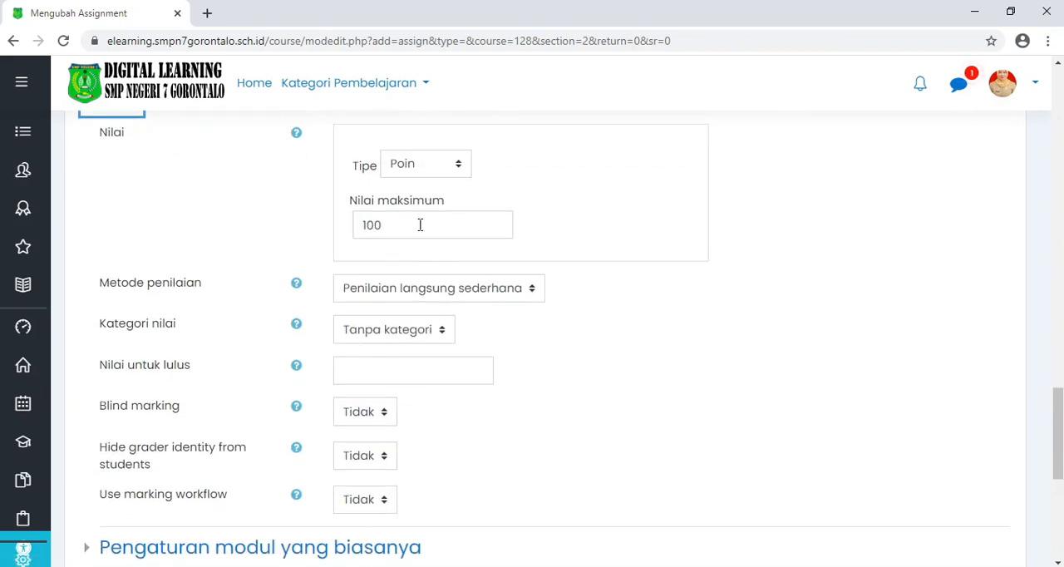
left_click(464, 166)
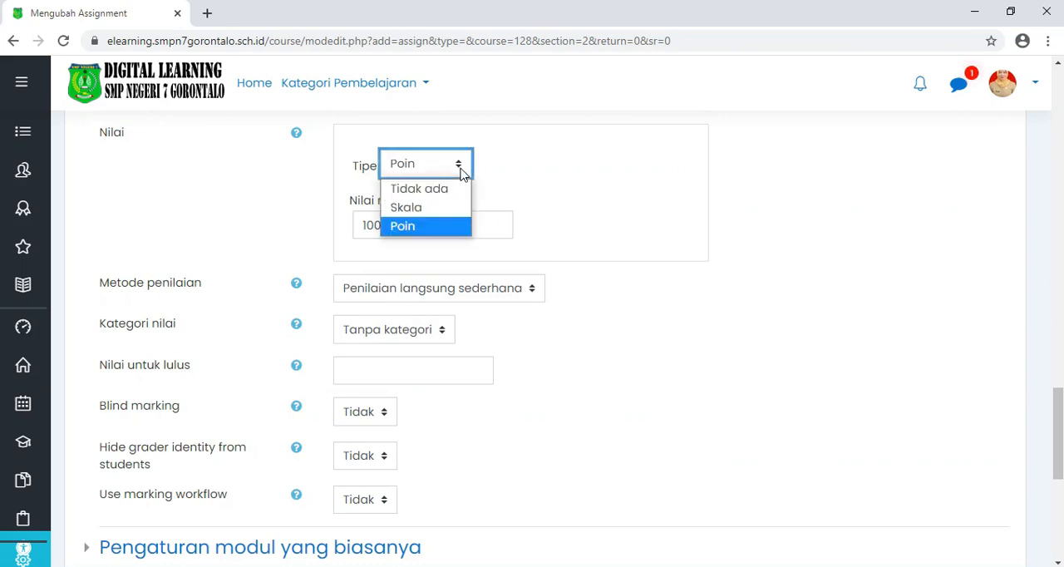
left_click(410, 226)
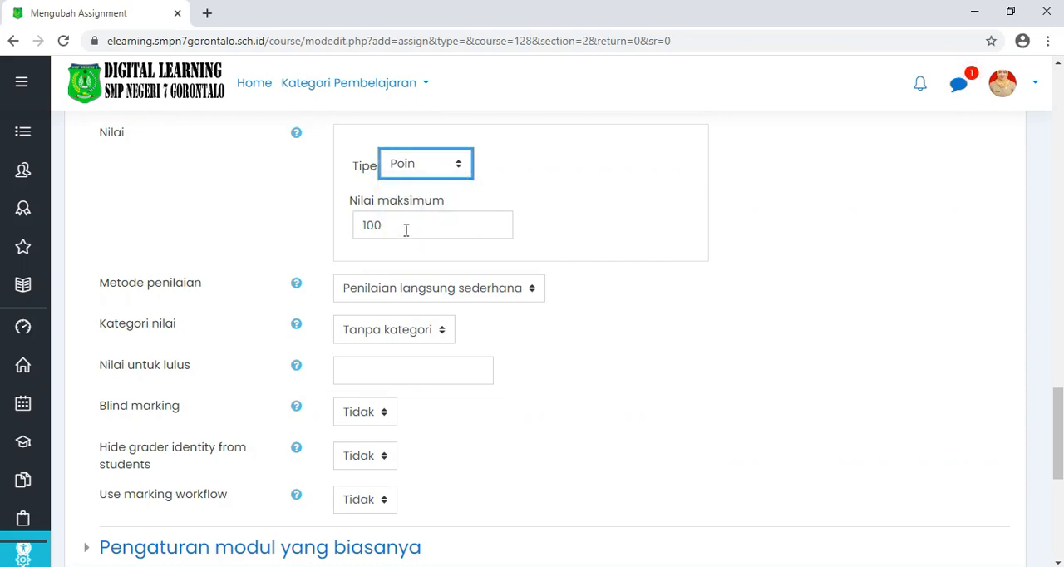
Step: Select Penilaian langsung sederhana as the grading method and Tanpa kategori as the grade category, and enter the passing grade
scroll(434, 238, "down", 1)
left_click(441, 218)
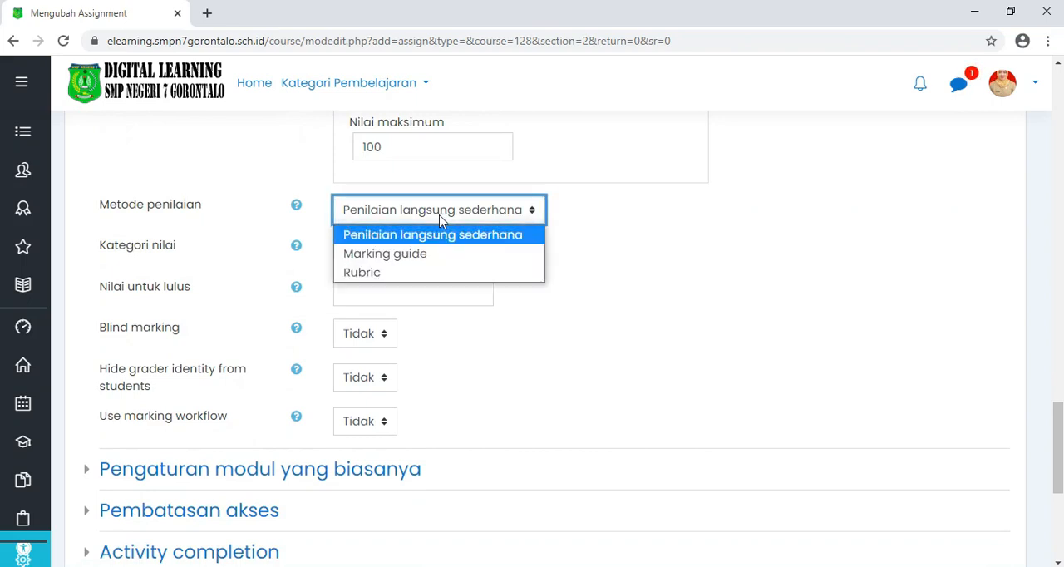
left_click(441, 220)
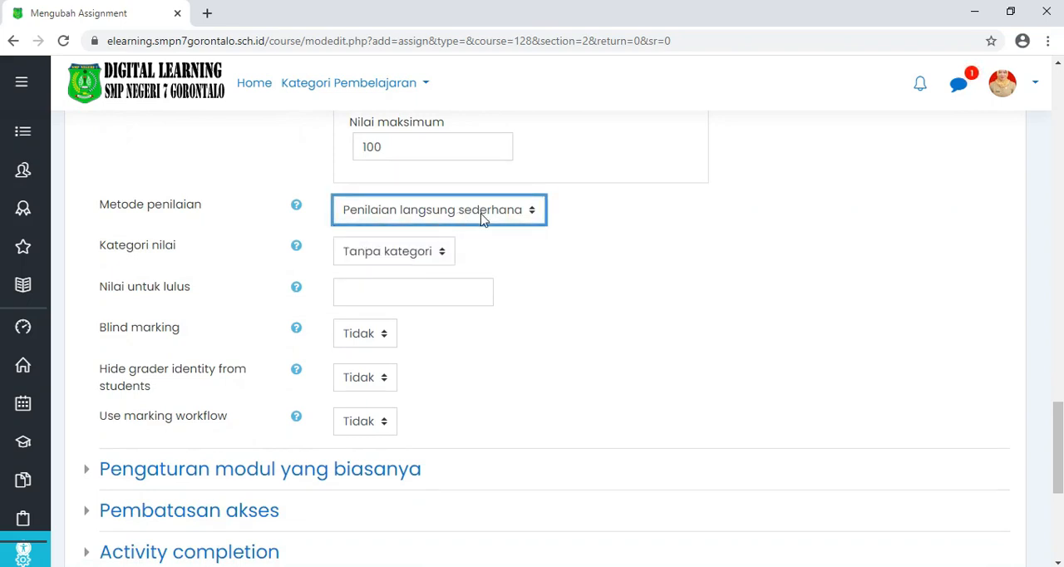
left_click(394, 256)
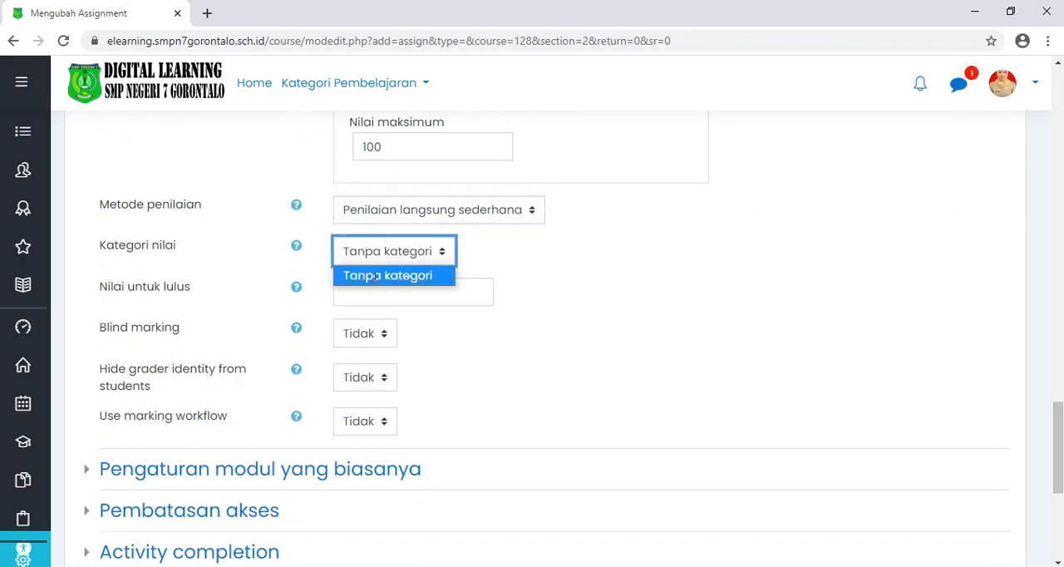
left_click(376, 276)
left_click(367, 291)
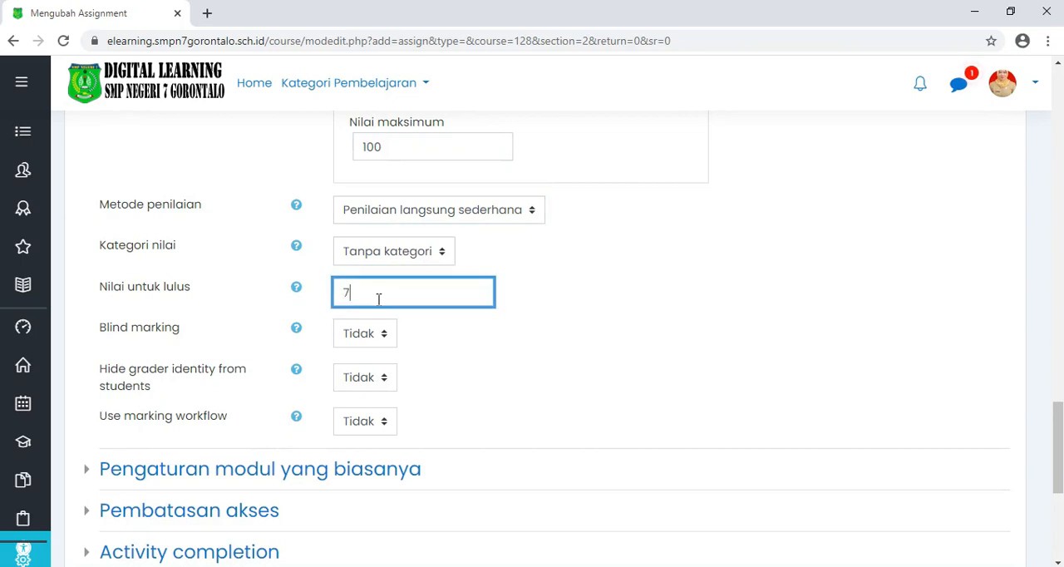
Step: Add a Group access restriction for BING - KELAS VIII A to the assignment and remove it again
scroll(404, 305, "down", 1)
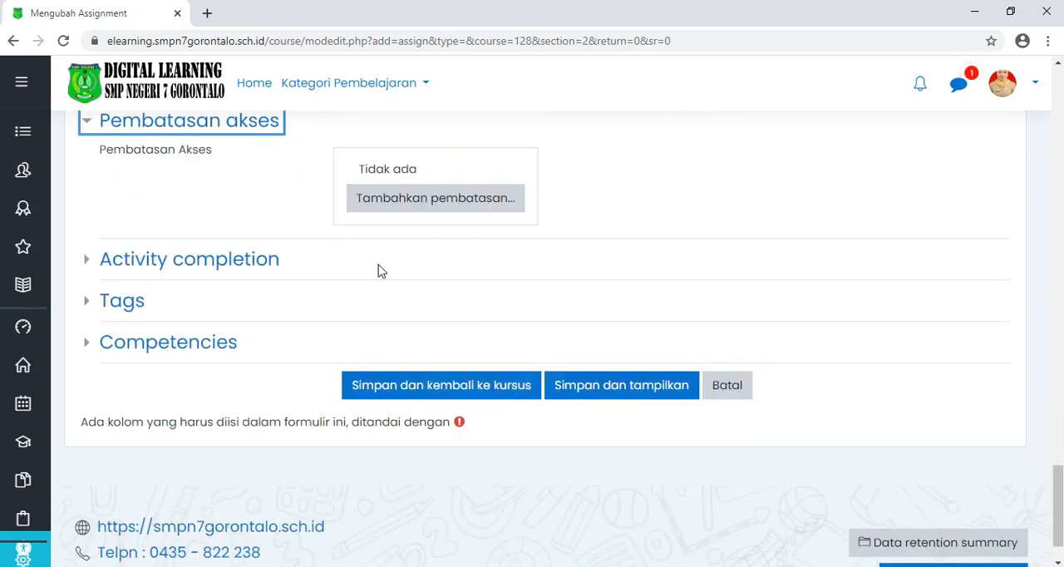
left_click(443, 204)
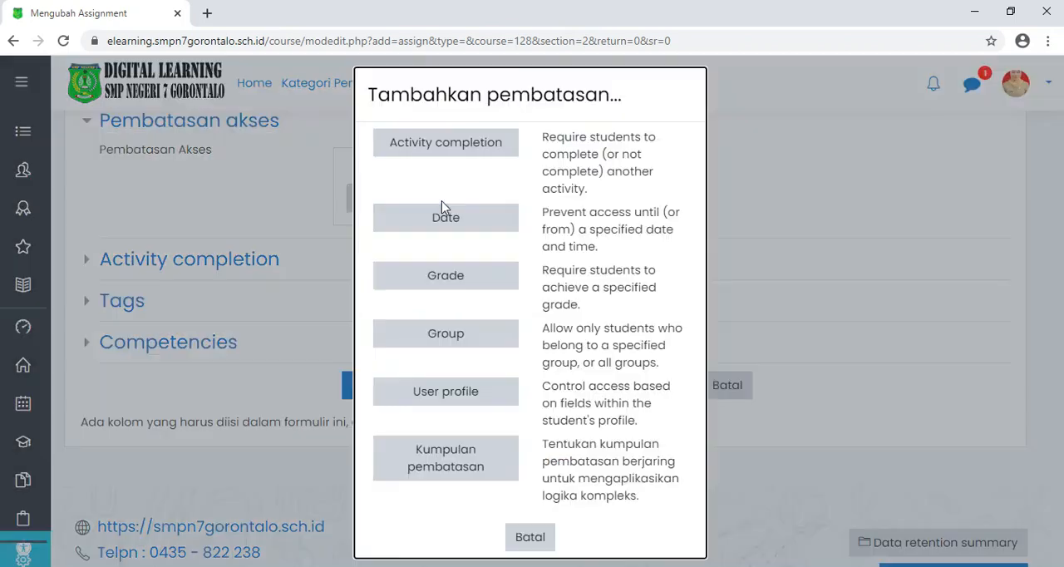
left_click(441, 336)
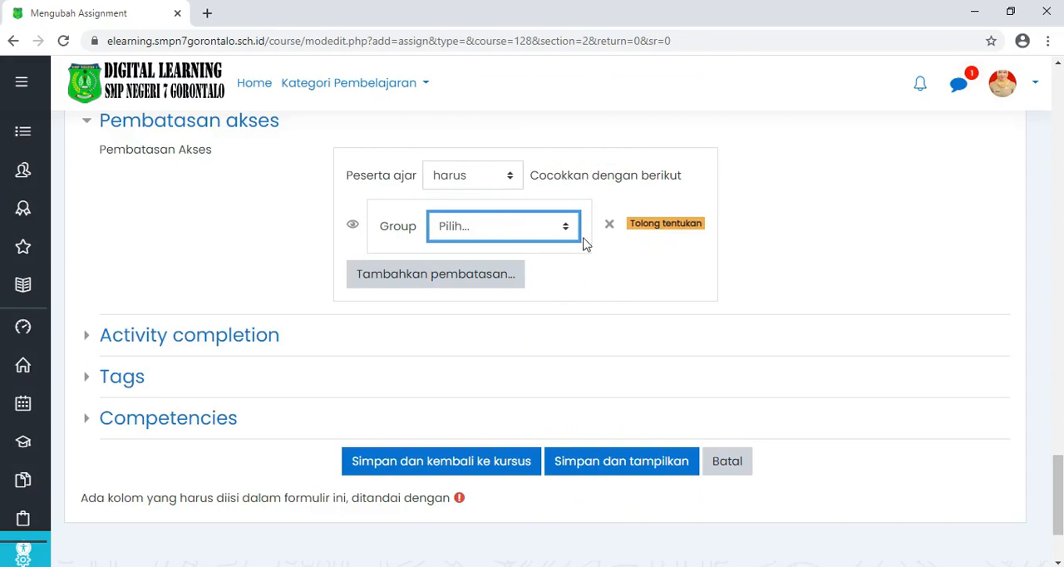
left_click(568, 235)
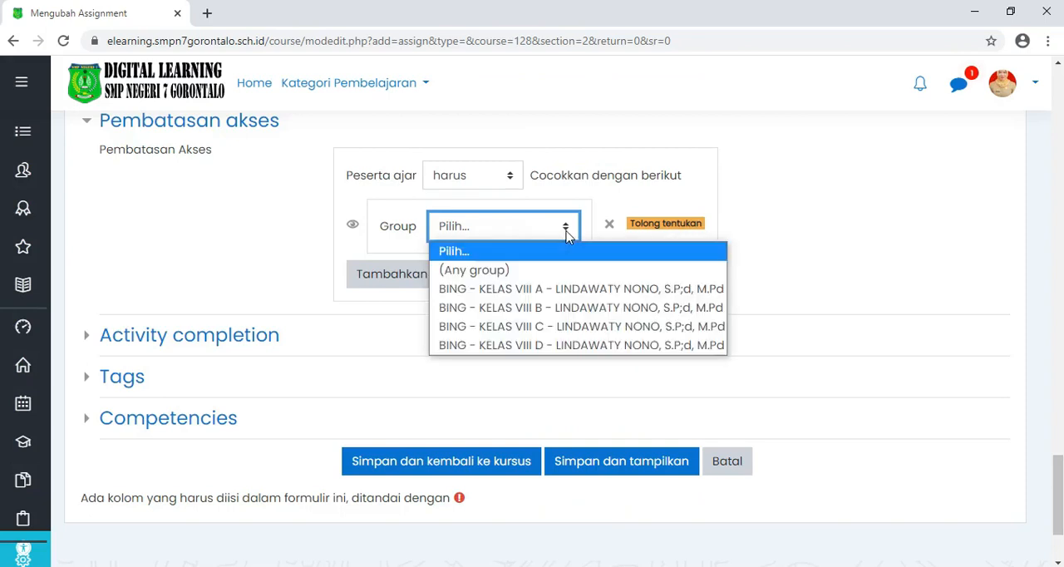
left_click(564, 289)
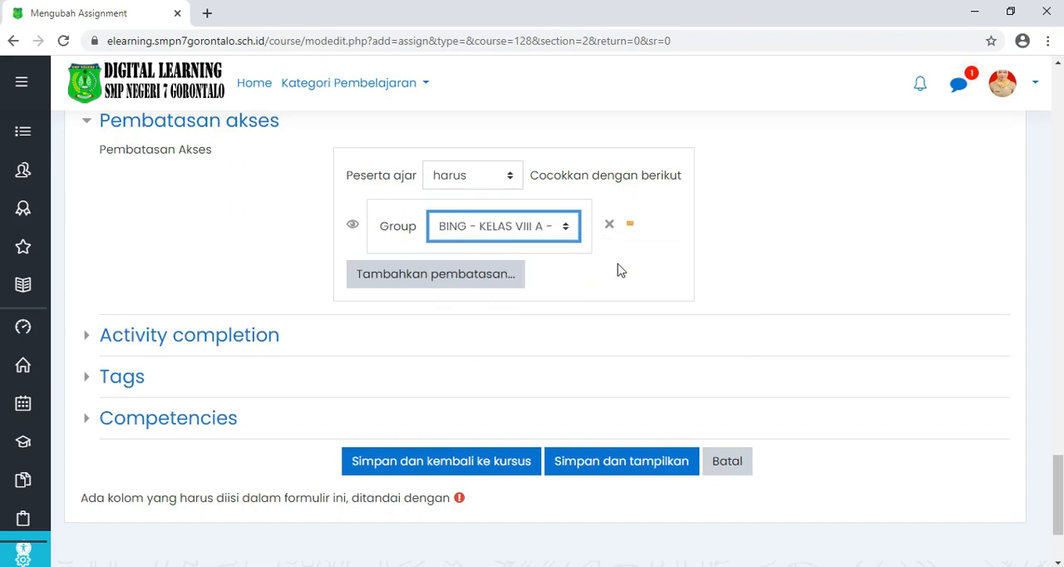
left_click(610, 224)
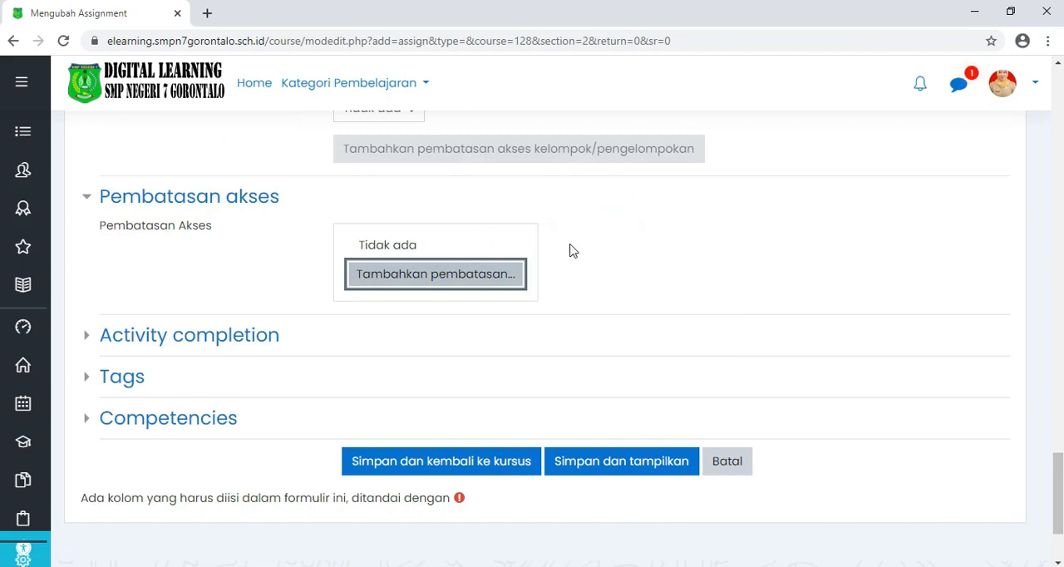
Step: Set the assignment's completion tracking to "Show activity as complete when conditions are met"
scroll(499, 258, "down", 2)
left_click(190, 196)
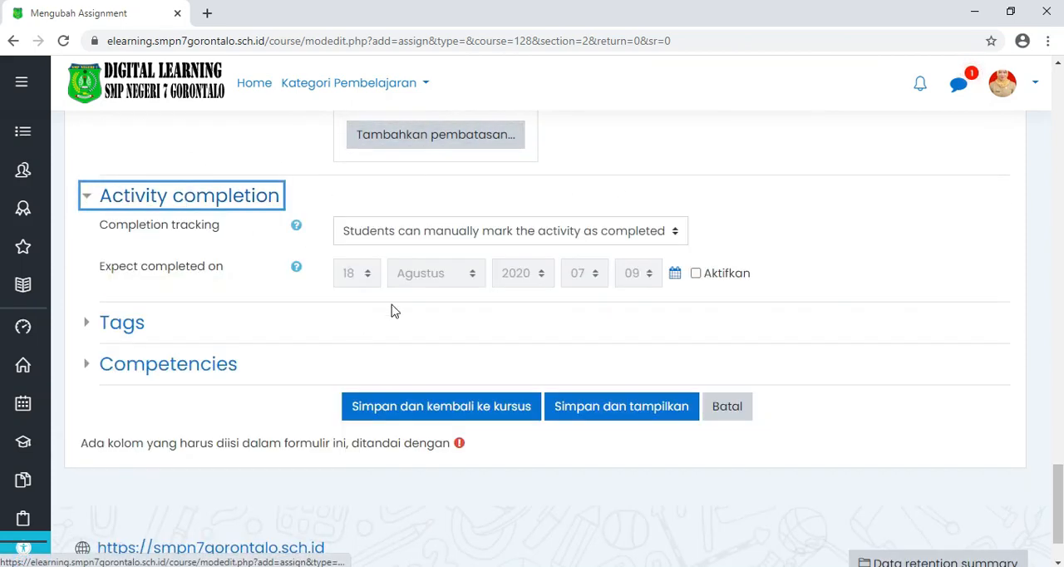
left_click(420, 233)
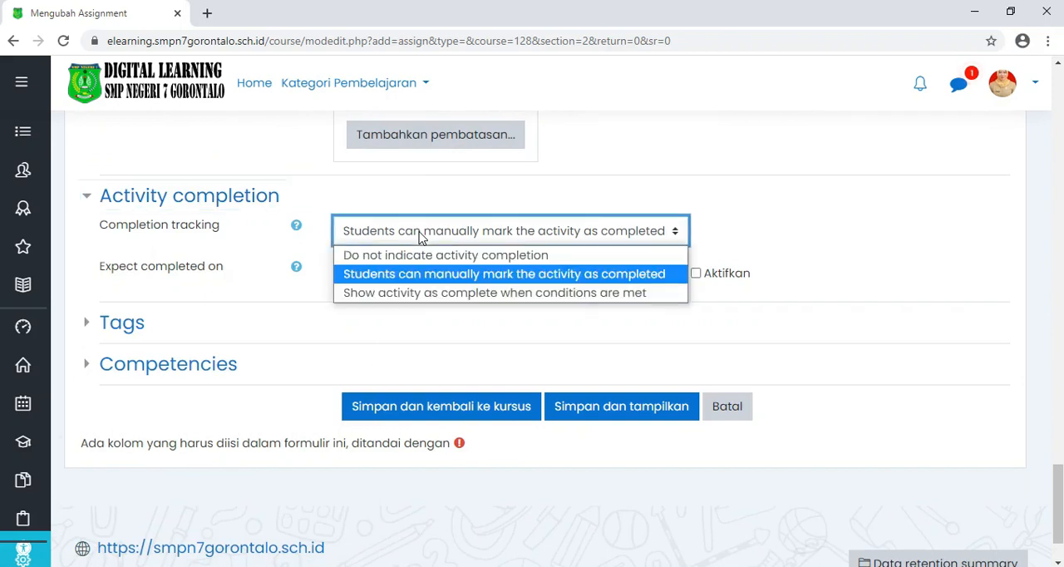
left_click(420, 294)
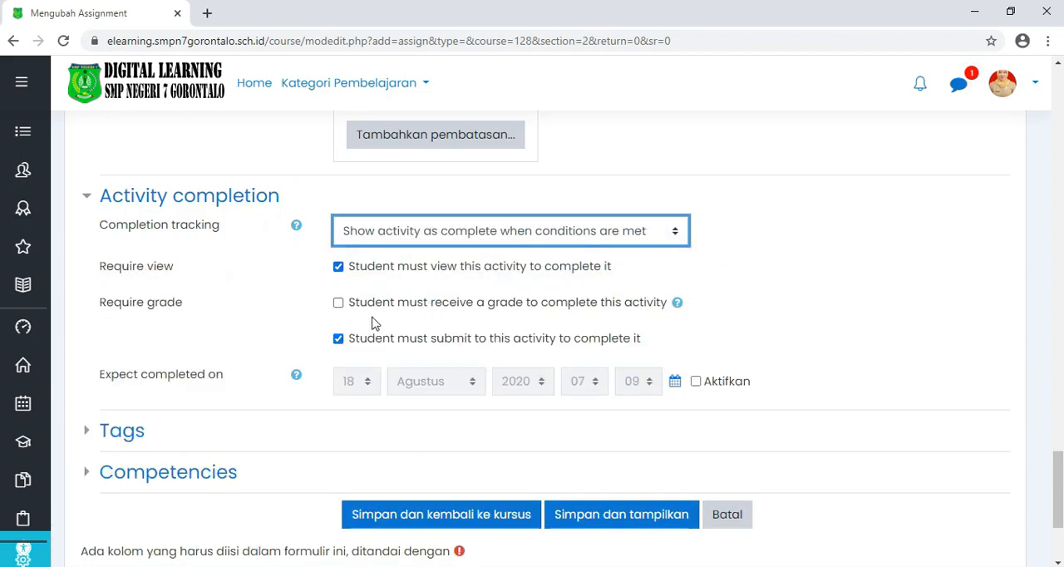
Step: Enable the expected completion date and set it to 23 Agustus 2020 at 23:59
scroll(403, 309, "down", 2)
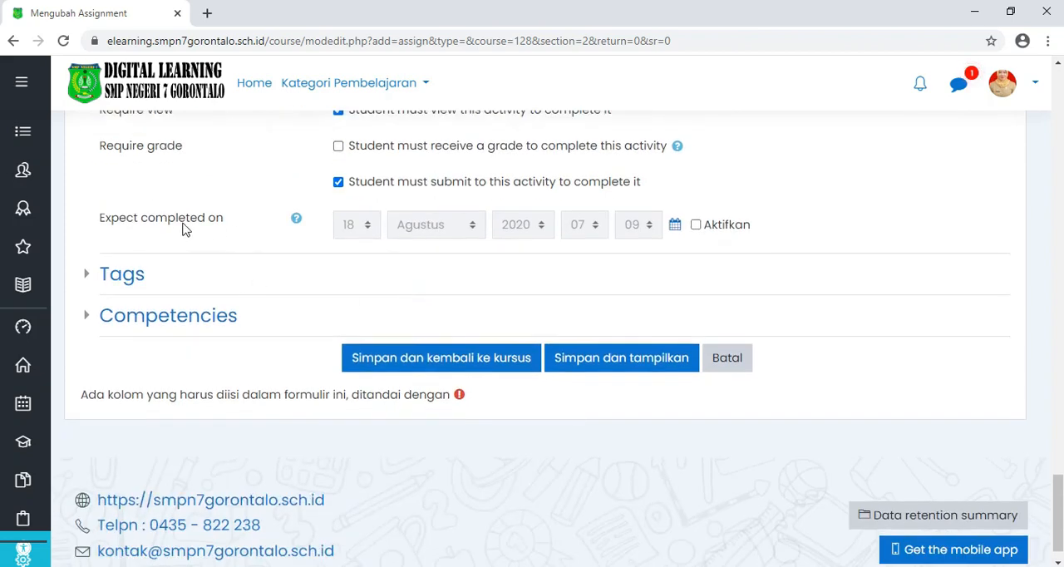
left_click(695, 226)
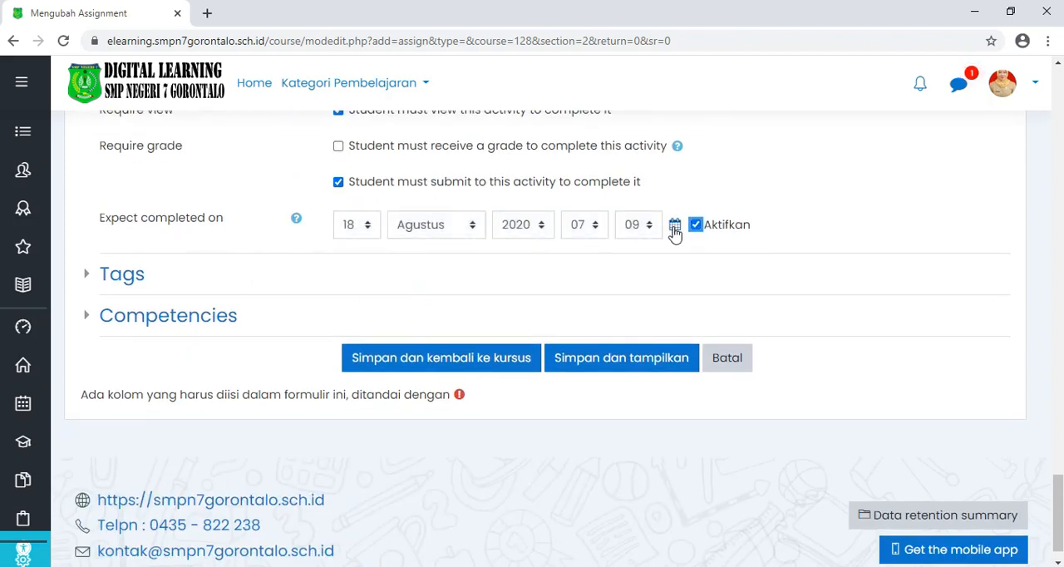
left_click(676, 225)
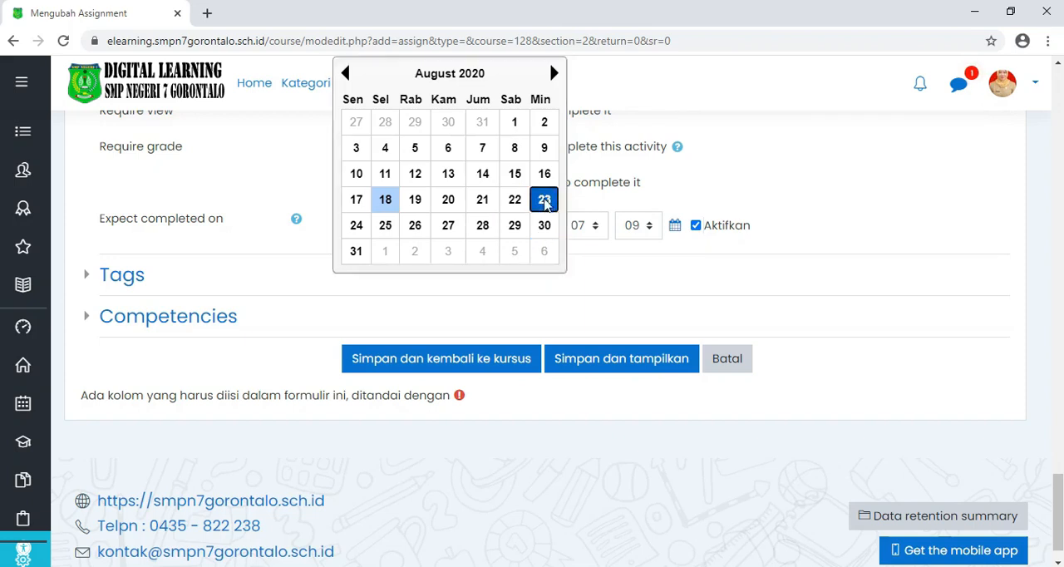
left_click(545, 201)
left_click(595, 228)
scroll(586, 316, "down", 2)
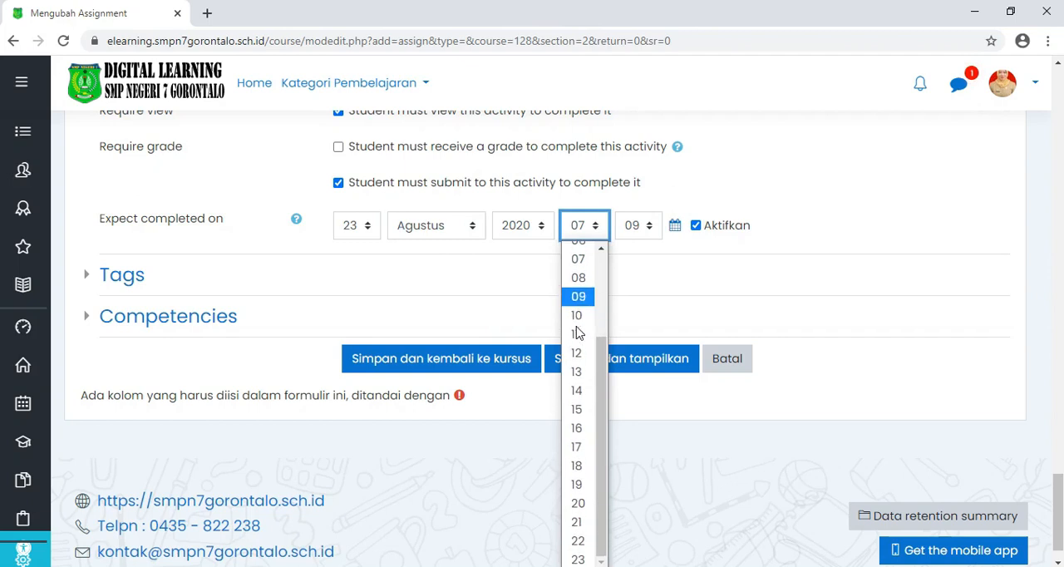
left_click(577, 561)
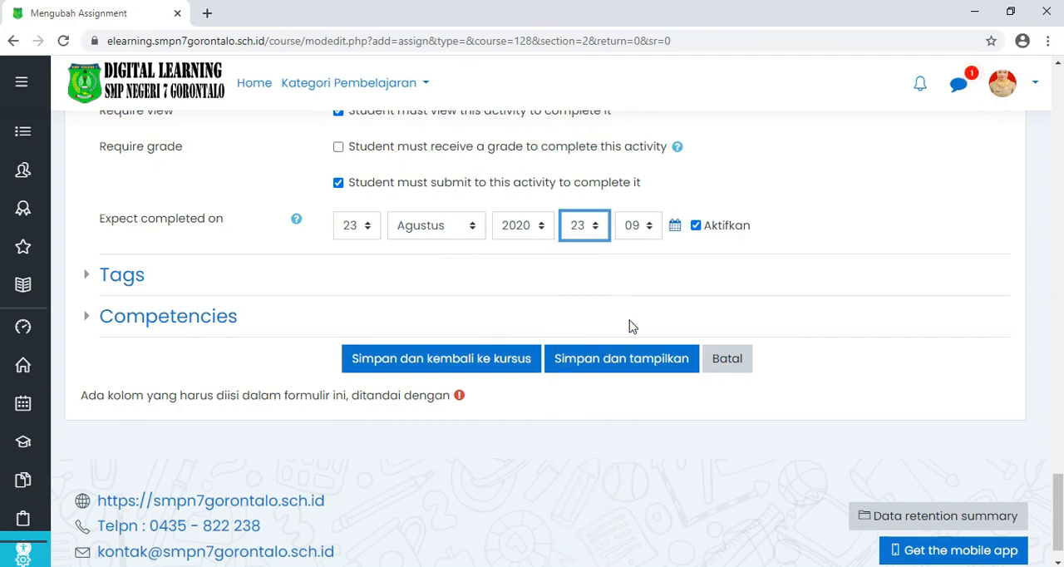
left_click(636, 226)
scroll(633, 350, "down", 10)
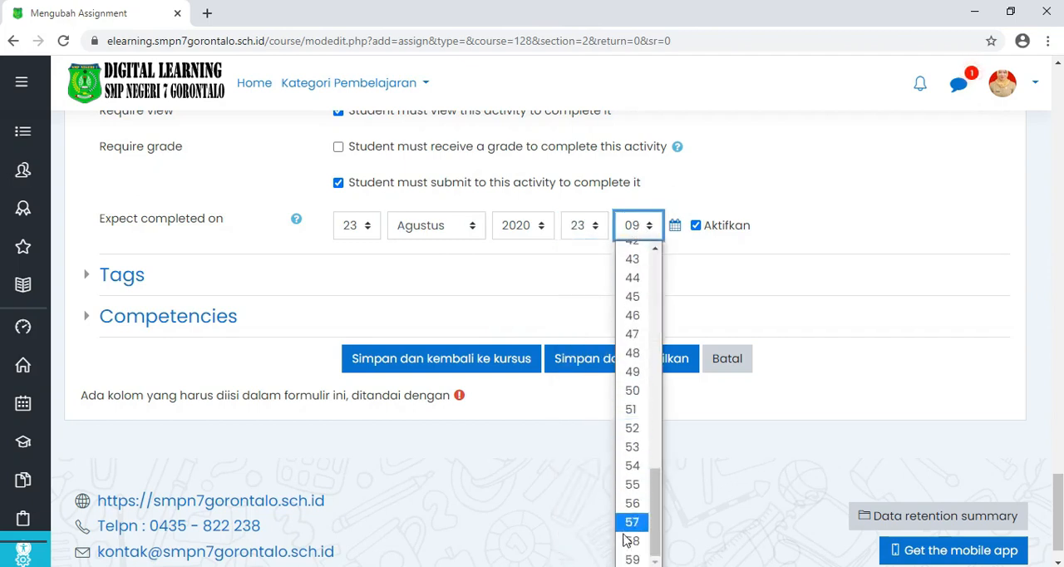
left_click(632, 560)
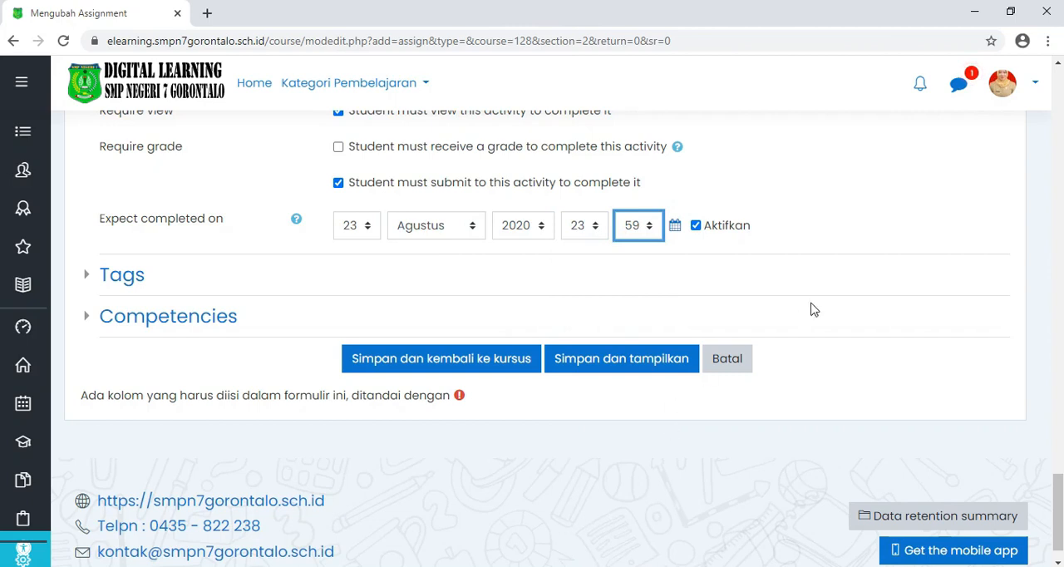
Step: Save and display the assignment, and review its Grading summary for the BING - KELAS VIII A group
left_click(616, 367)
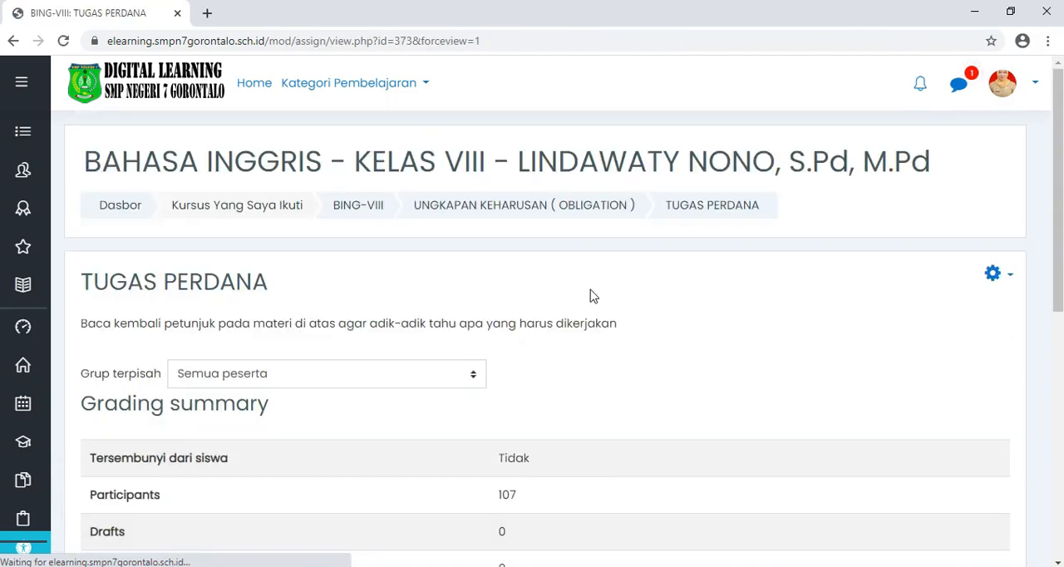
scroll(582, 307, "down", 2)
scroll(599, 307, "down", 1)
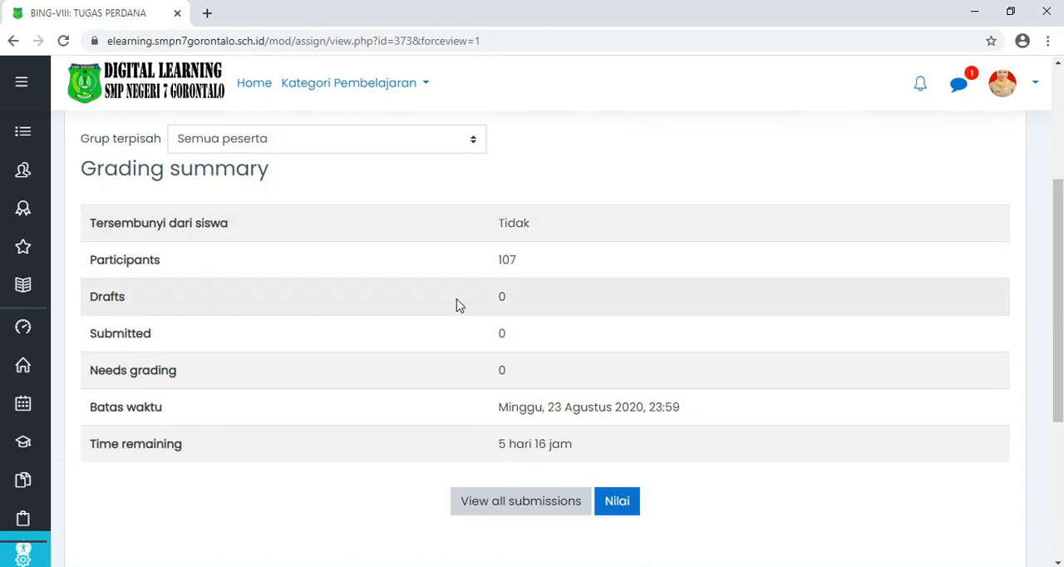
scroll(441, 312, "up", 1)
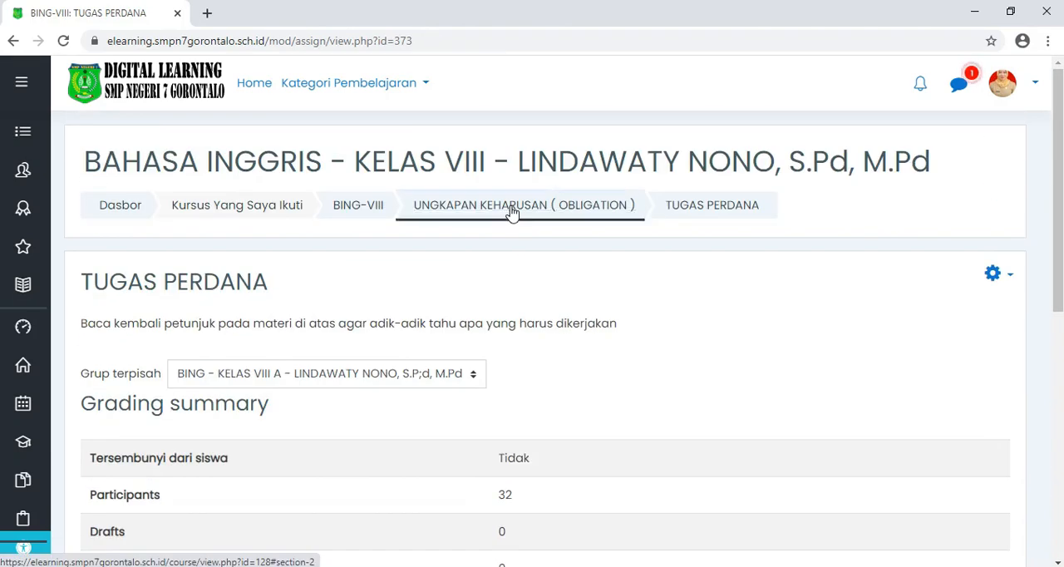
Step: Return to the UNGKAPAN KEHARUSAN ( OBLIGATION ) topic and review its list of activities
left_click(511, 210)
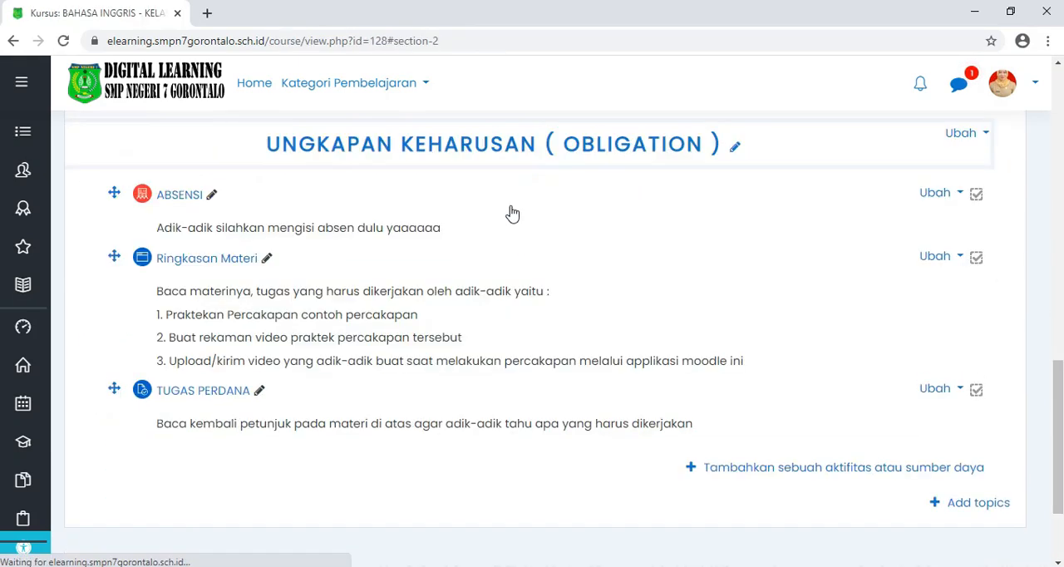
scroll(391, 336, "down", 1)
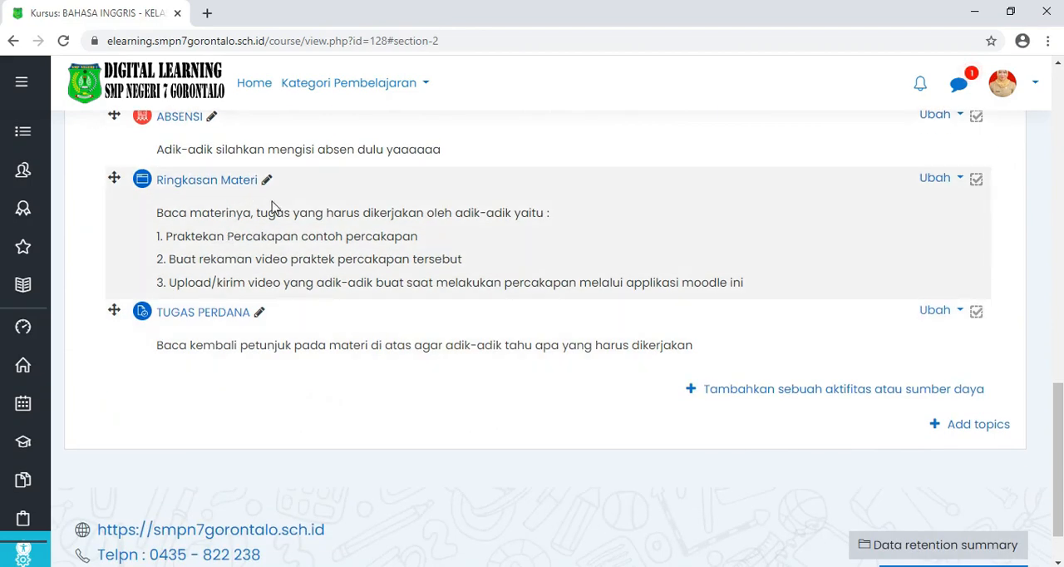
scroll(269, 316, "up", 1)
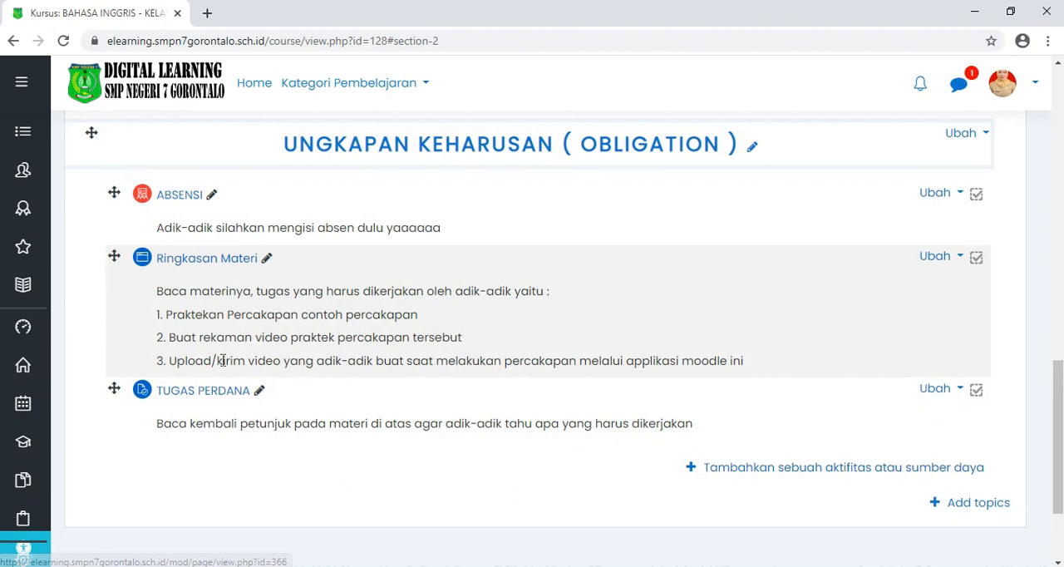
Step: Add a label reading "T U G A S" to the Obligation topic and move TUGAS PERDANA below it
scroll(499, 333, "down", 1)
left_click(789, 396)
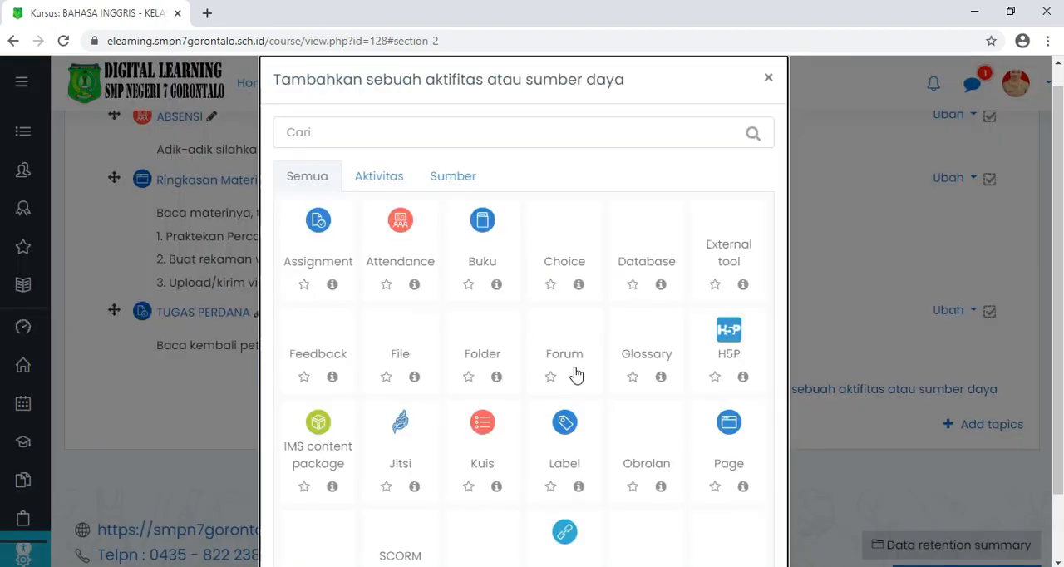
scroll(584, 367, "down", 1)
left_click(566, 350)
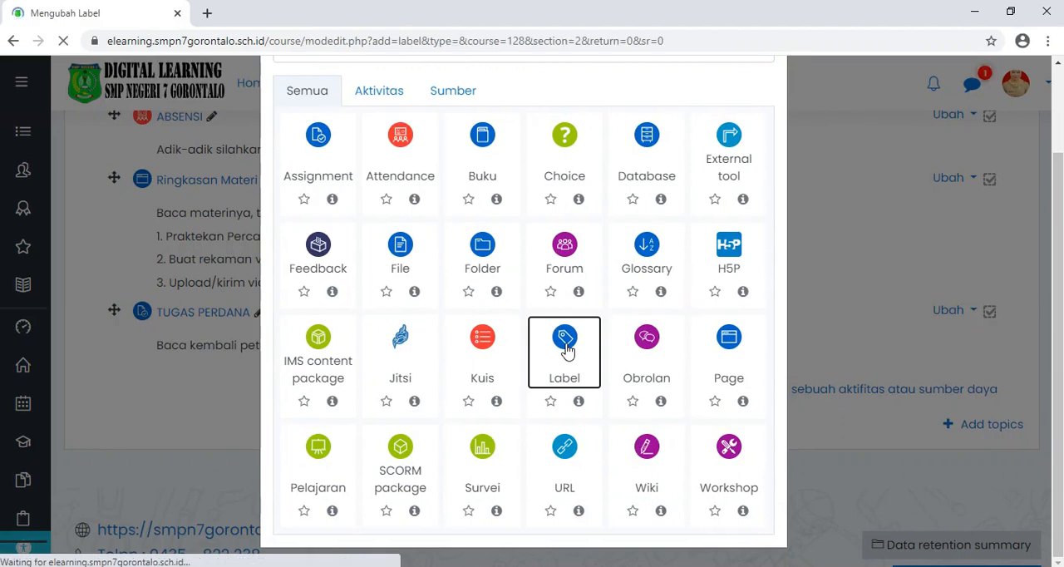
scroll(563, 349, "down", 1)
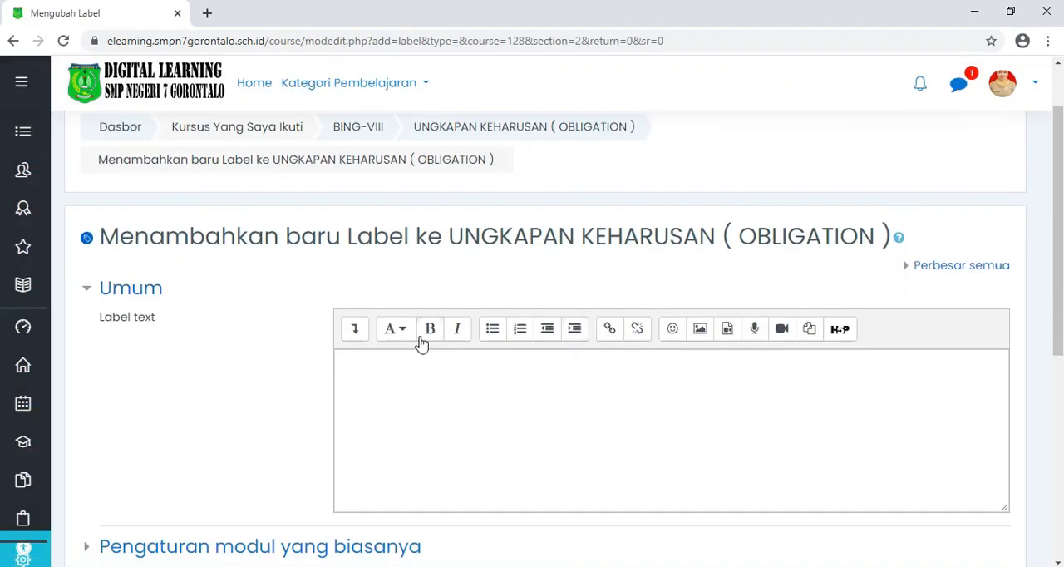
left_click(388, 368)
type("T U G A S")
scroll(454, 359, "down", 4)
left_click(450, 446)
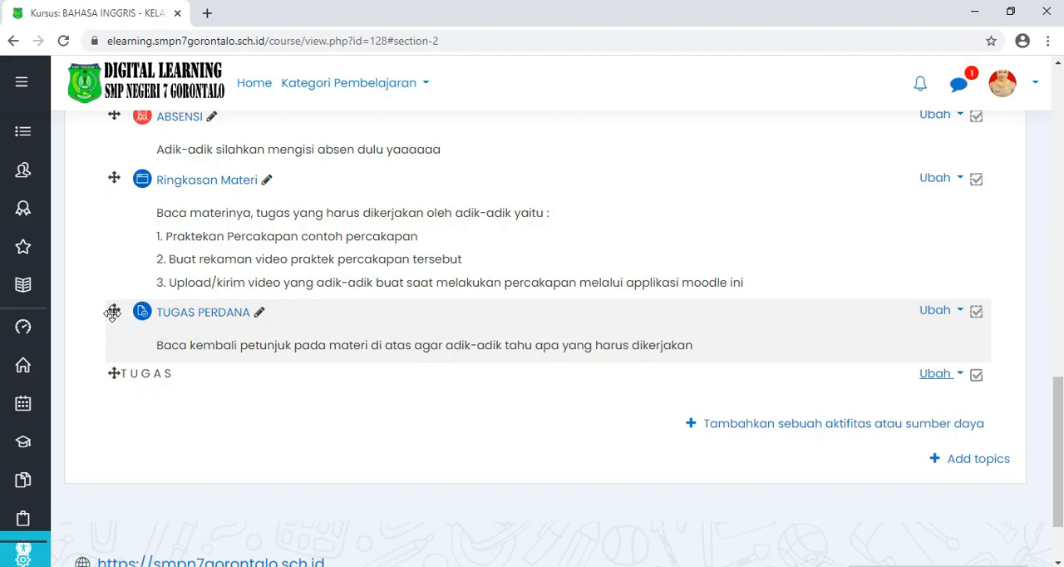
left_click_drag(112, 311, 109, 397)
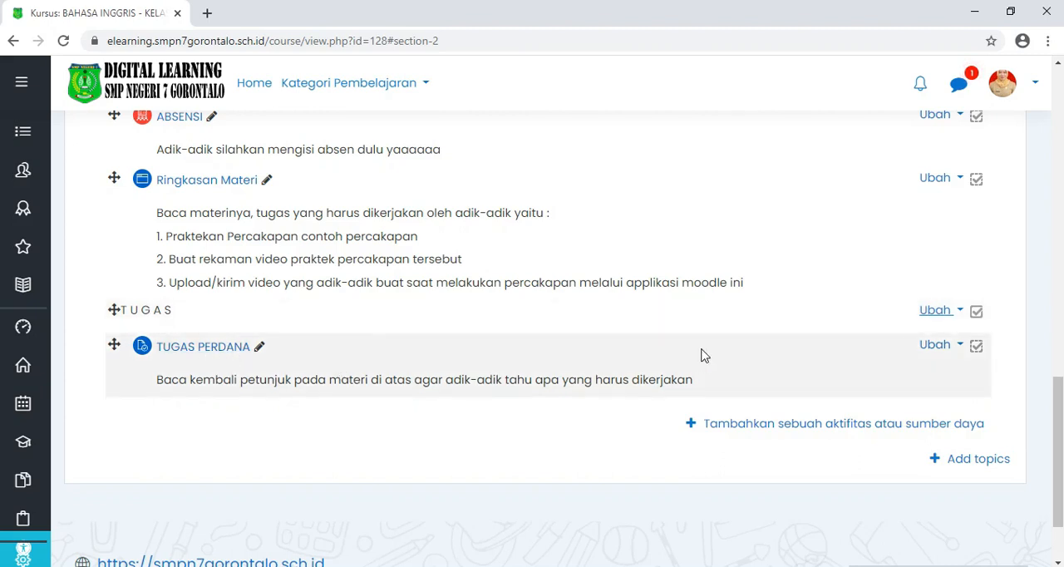
Step: Hide the UNGKAPAN KEHARUSAN ( OBLIGATION ) topic from students, and show it again
scroll(702, 356, "up", 1)
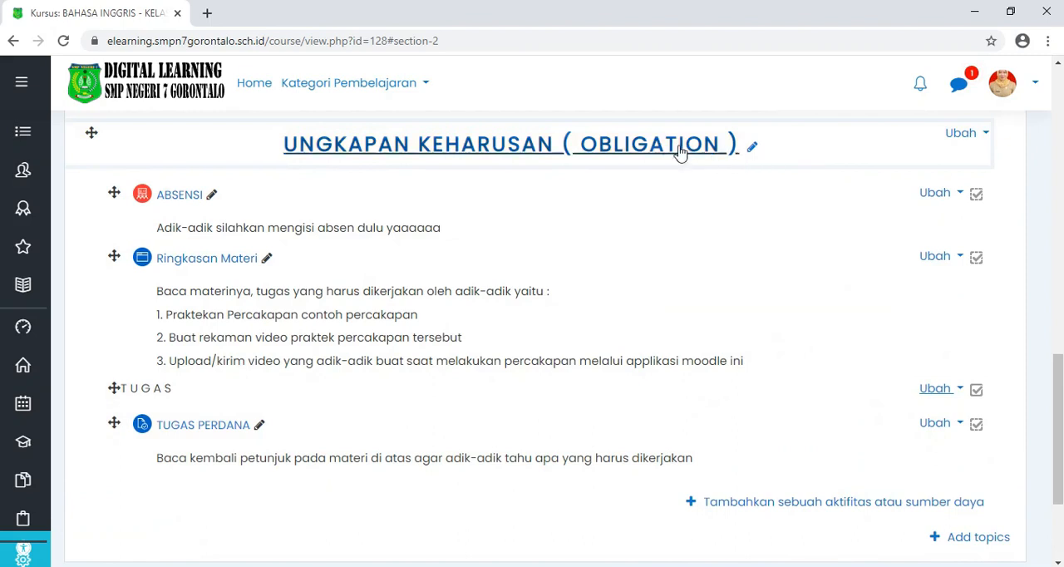
scroll(632, 208, "up", 1)
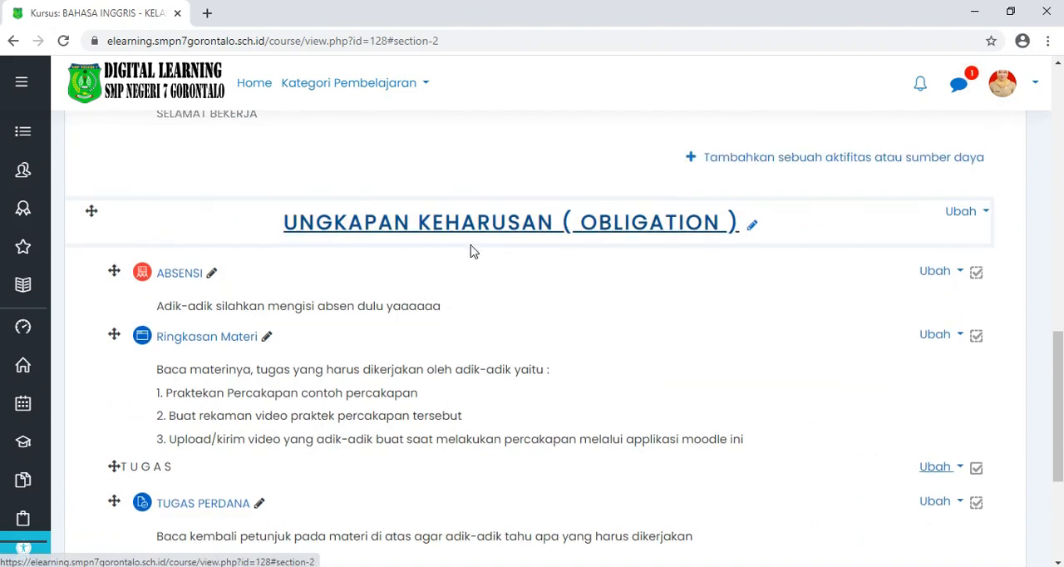
left_click(983, 218)
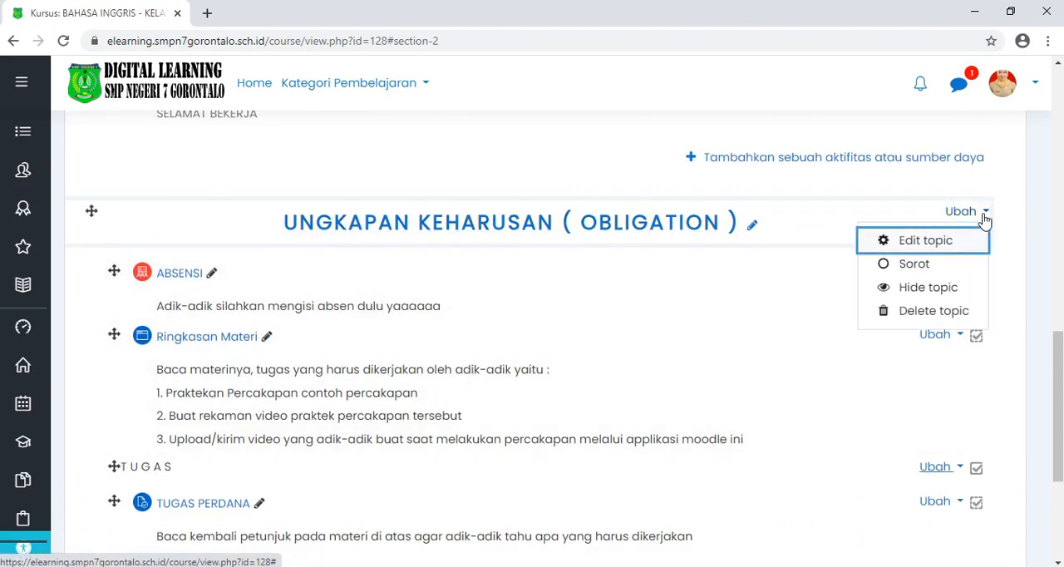
left_click(940, 290)
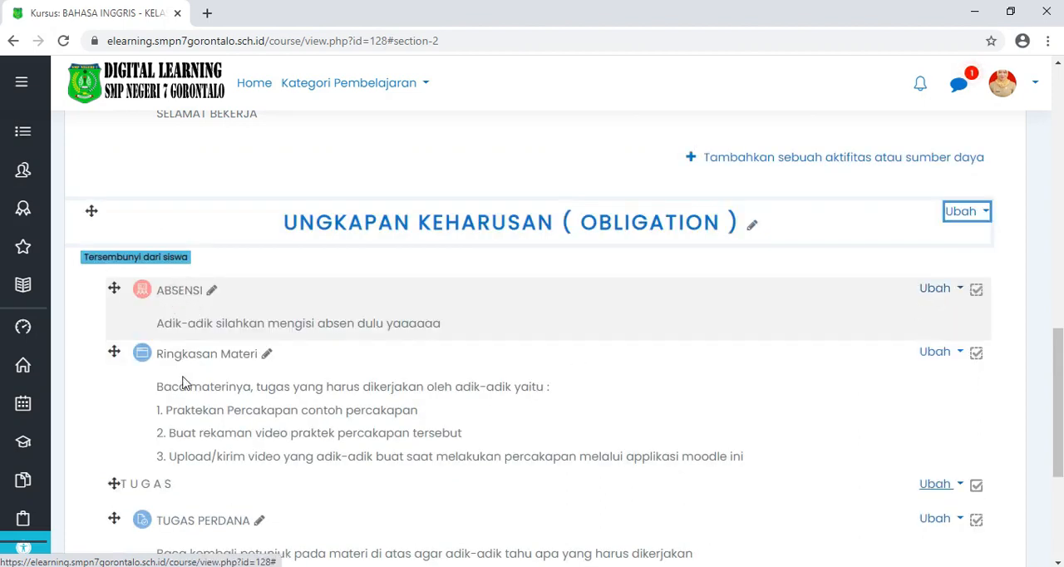
scroll(169, 317, "down", 2)
scroll(241, 249, "up", 1)
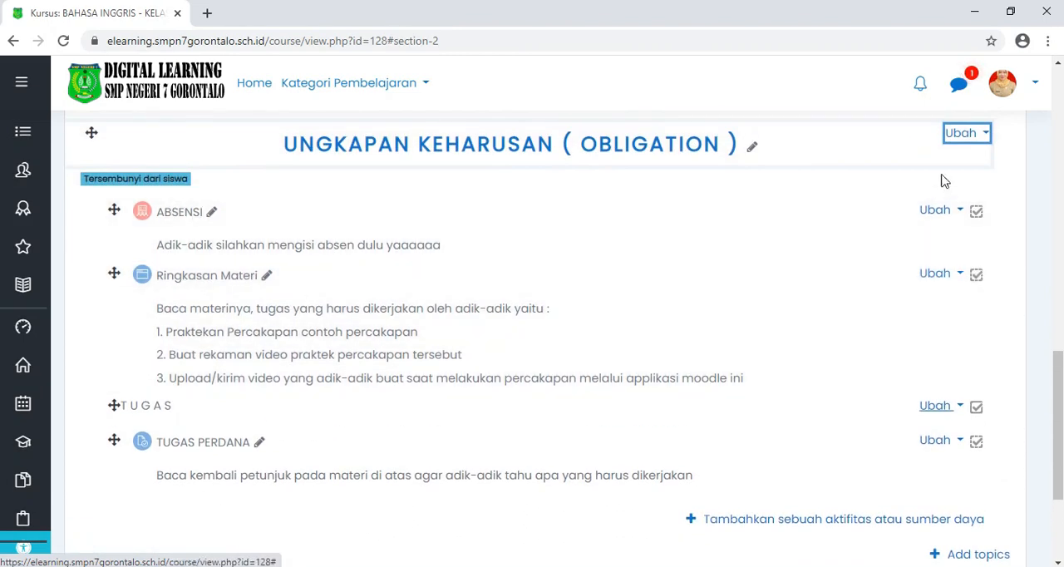
left_click(985, 136)
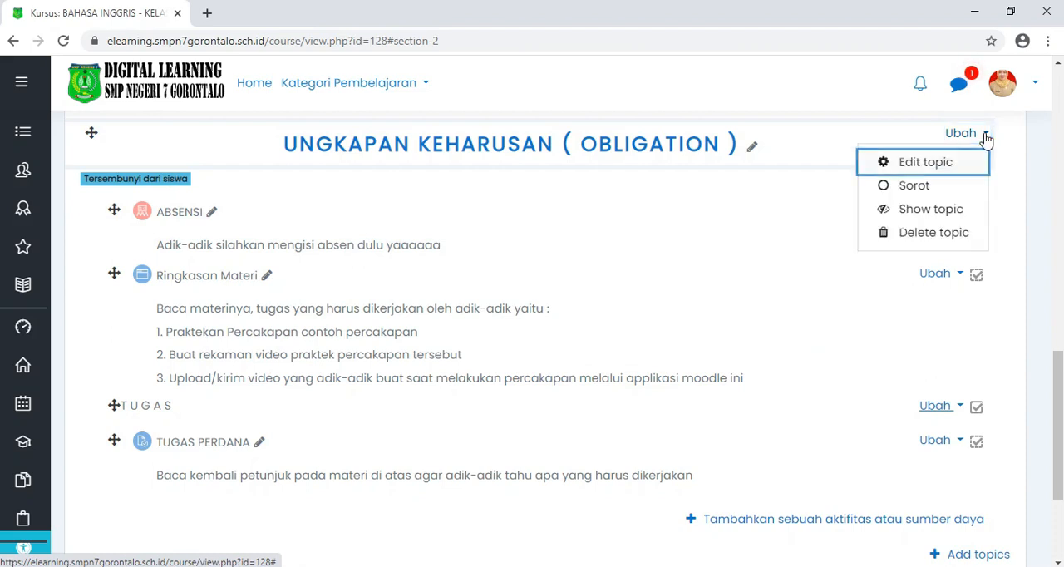
left_click(921, 215)
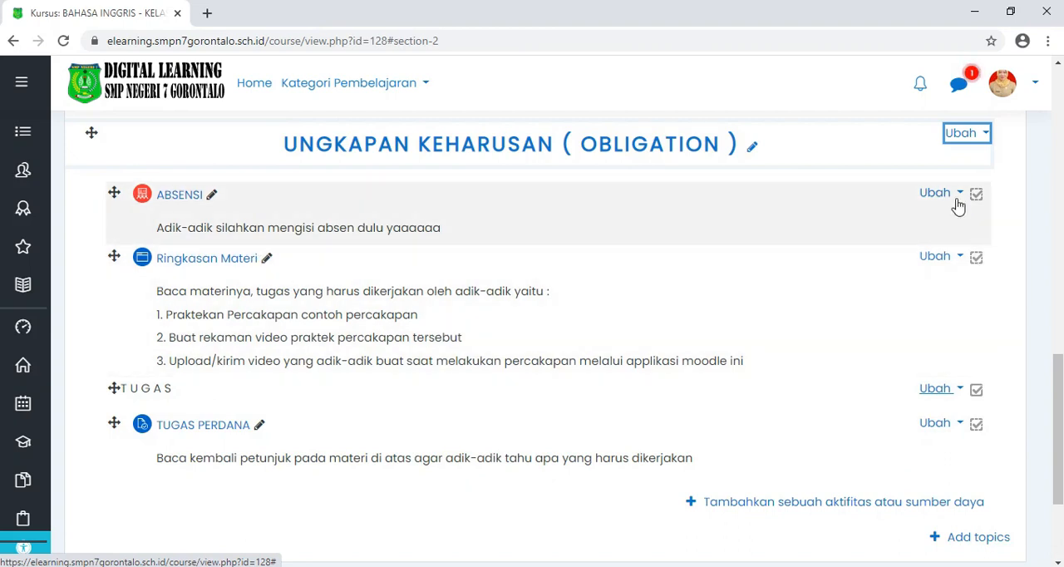
Step: Hide the ABSENSI activity in the UNGKAPAN KEHARUSAN ( OBLIGATION ) topic from students, and show it again
left_click(959, 193)
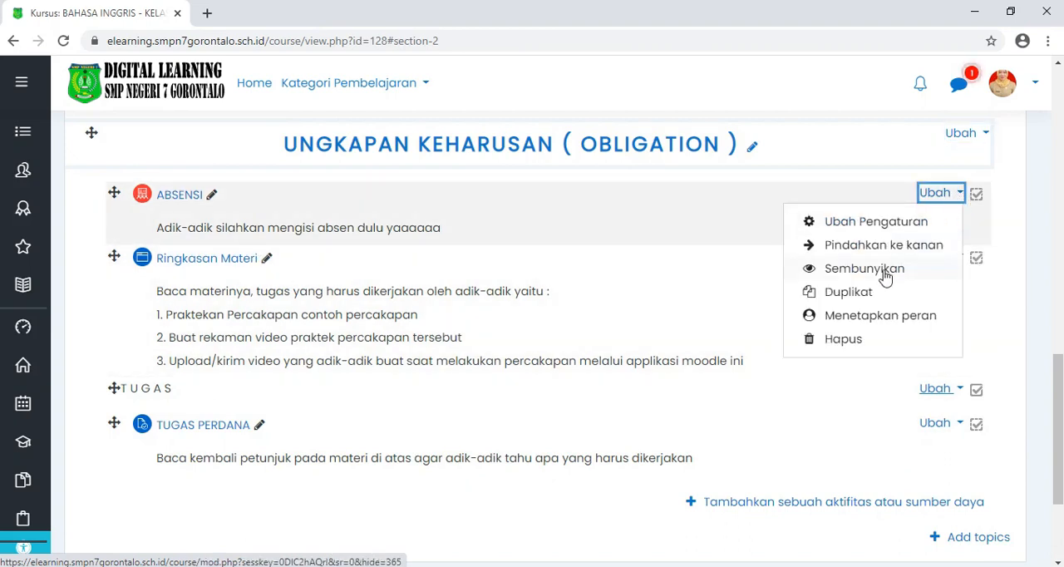
left_click(883, 270)
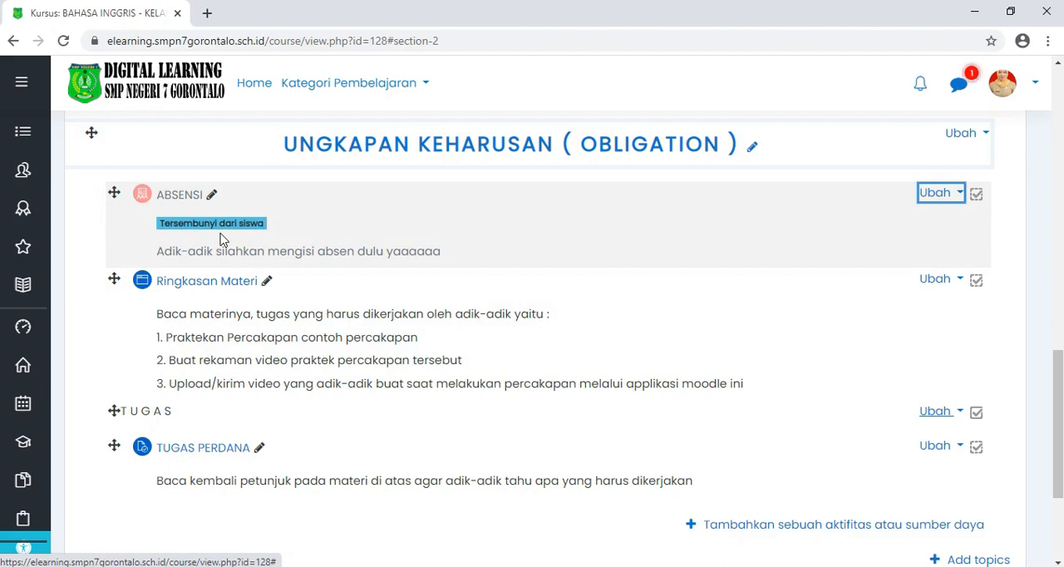
left_click(960, 197)
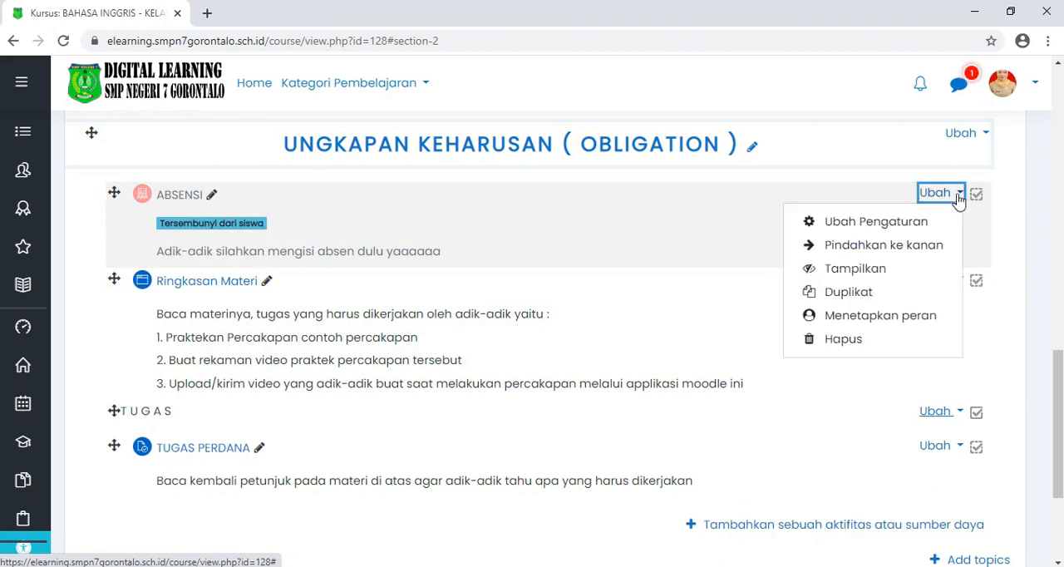
left_click(868, 273)
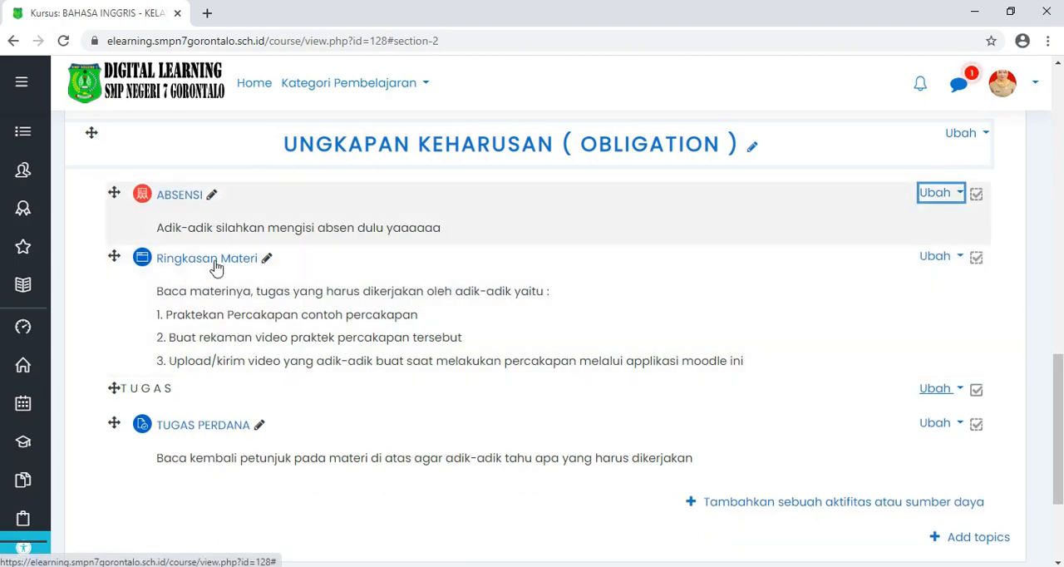
Step: Review the activities in the UNGKAPAN KEHARUSAN / OBLIGATION topic and in the UNGKAPAN KEHARUSAN ( OBLIGATION ) topic below it
scroll(345, 331, "up", 1)
scroll(345, 331, "up", 7)
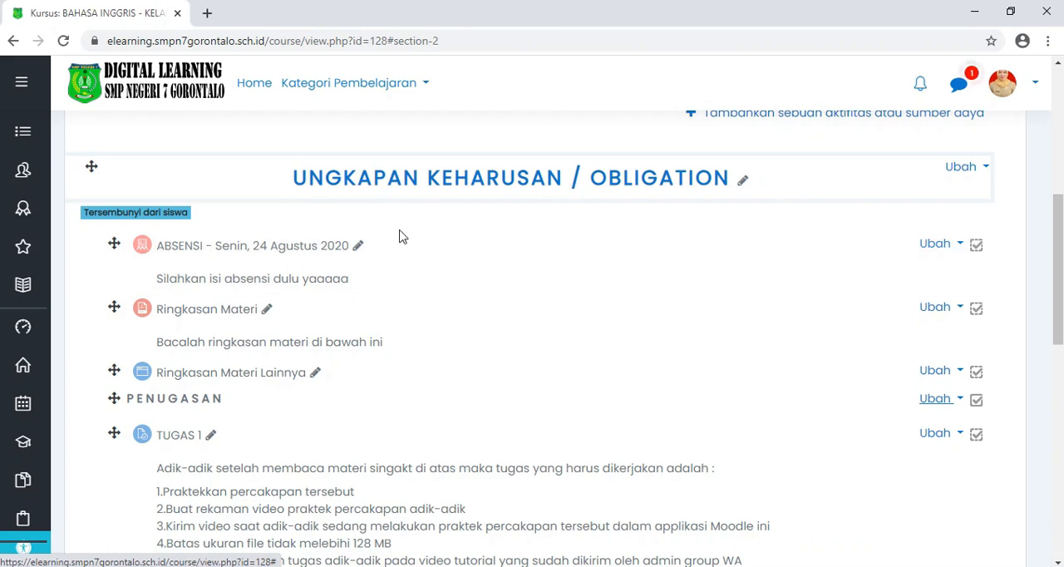
scroll(399, 239, "down", 5)
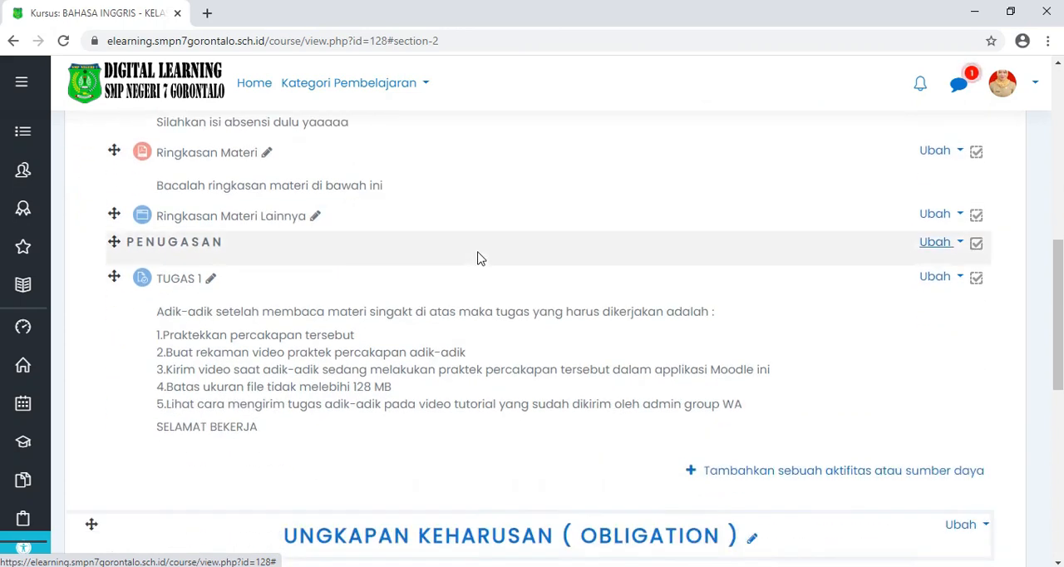
scroll(580, 307, "down", 1)
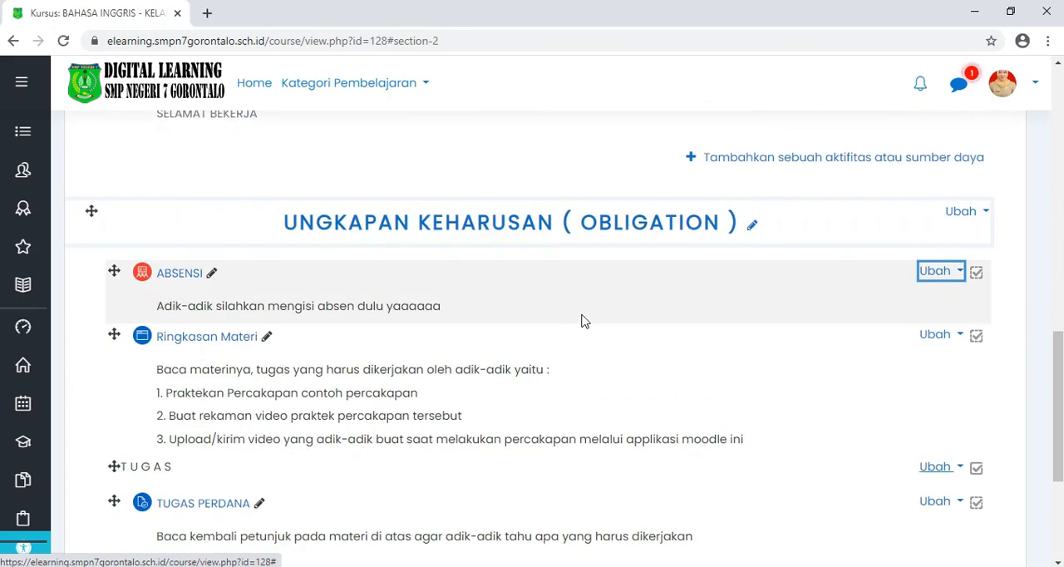
scroll(582, 318, "down", 2)
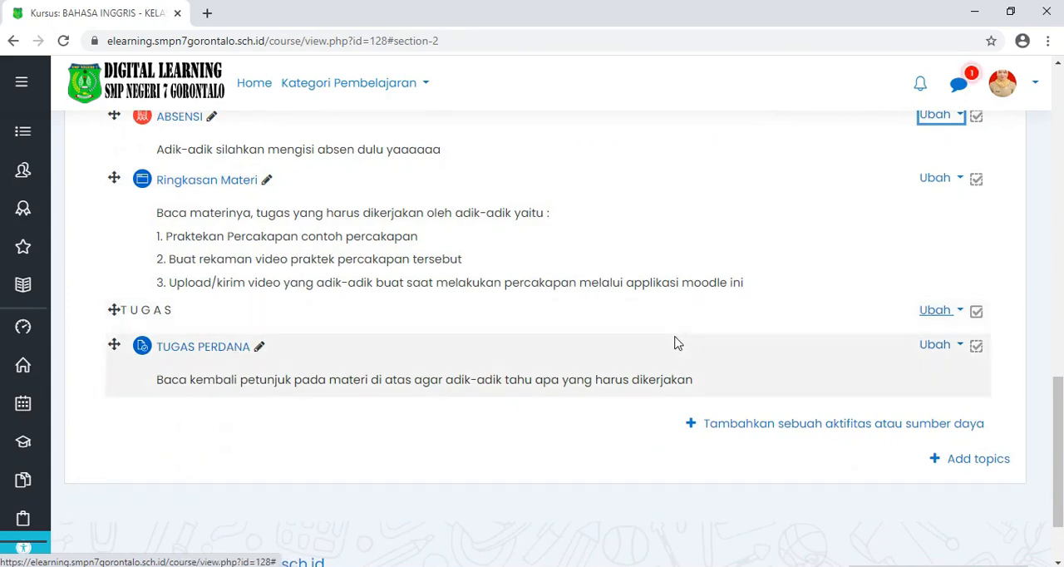
scroll(684, 343, "up", 1)
scroll(683, 342, "up", 5)
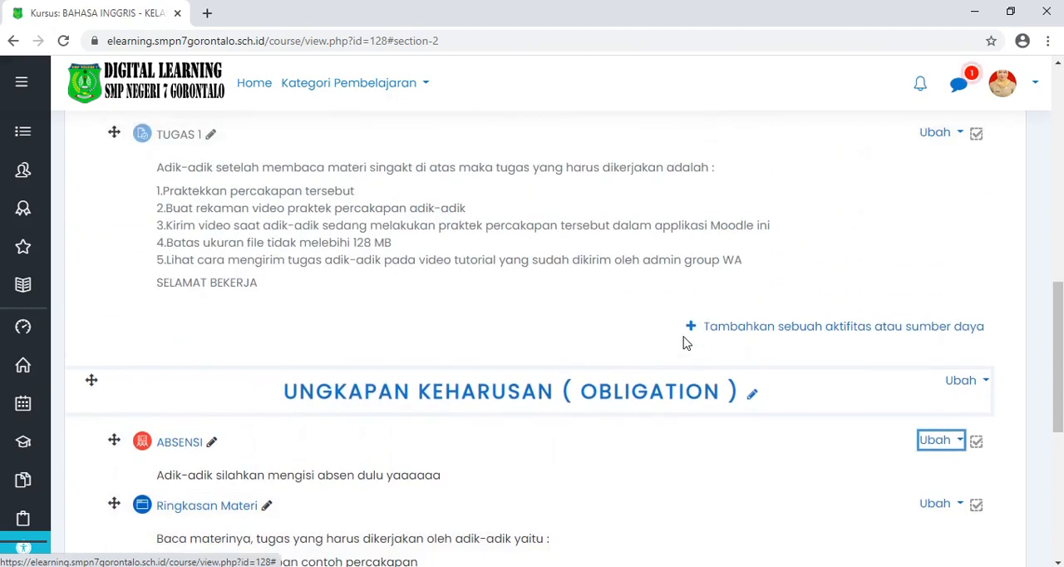
scroll(683, 343, "up", 3)
scroll(665, 349, "down", 6)
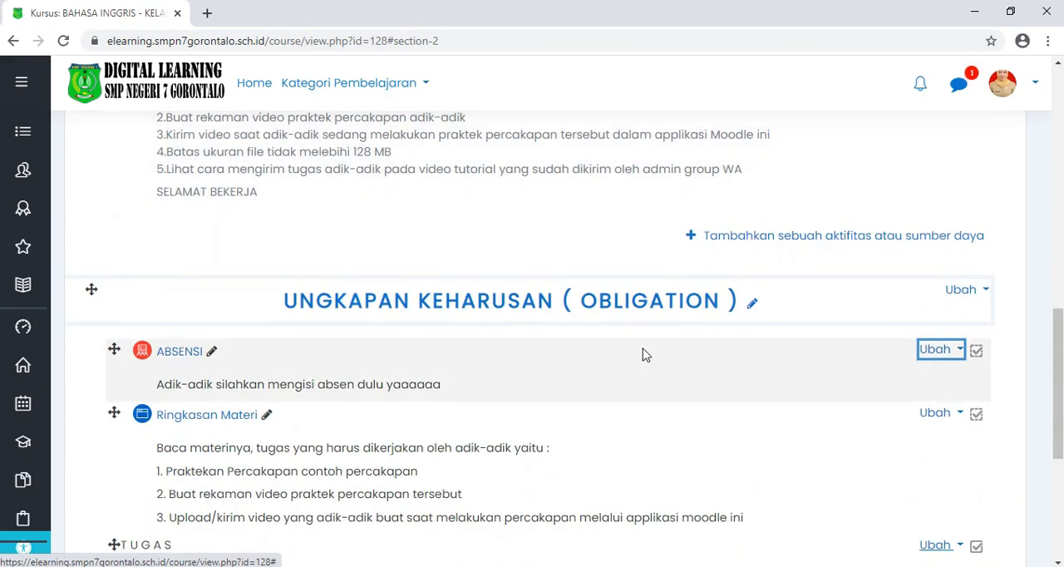
scroll(642, 355, "down", 2)
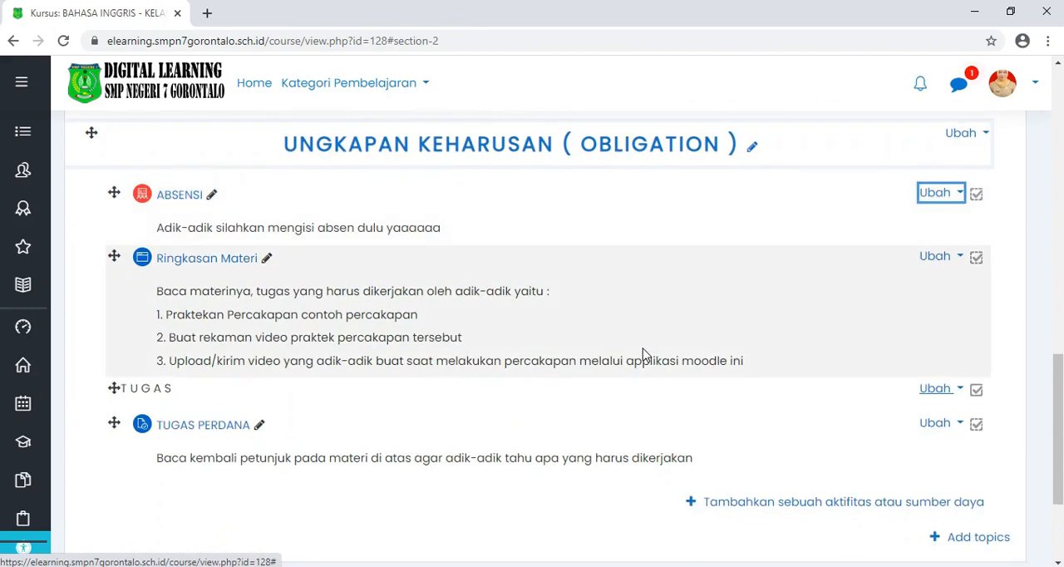